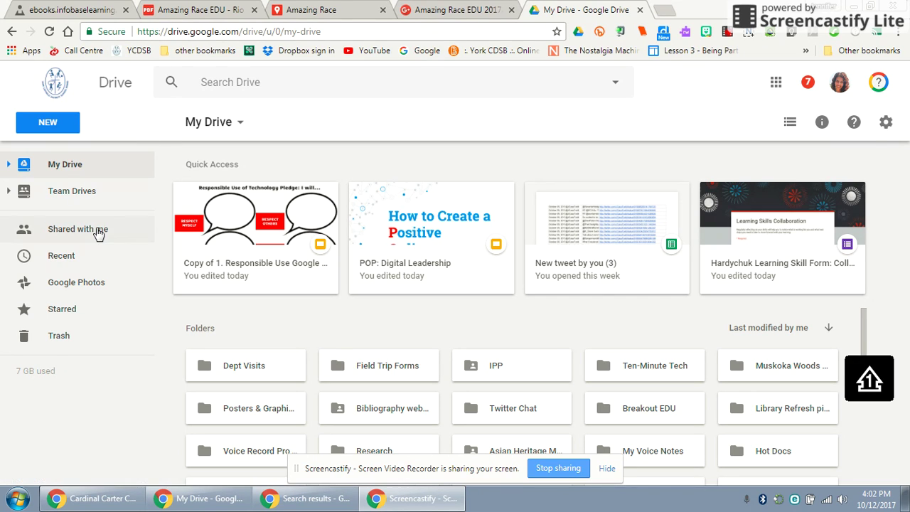
- Open Google Drive's NEW menu to see the items that can be created
click(43, 124)
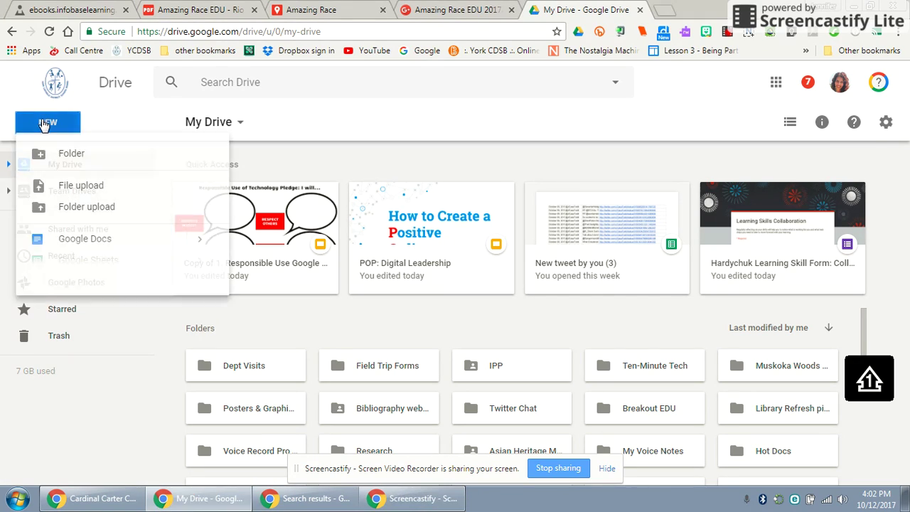
- Create a new blank Google Site from the More submenu of Drive's NEW menu
mouse_move(132, 318)
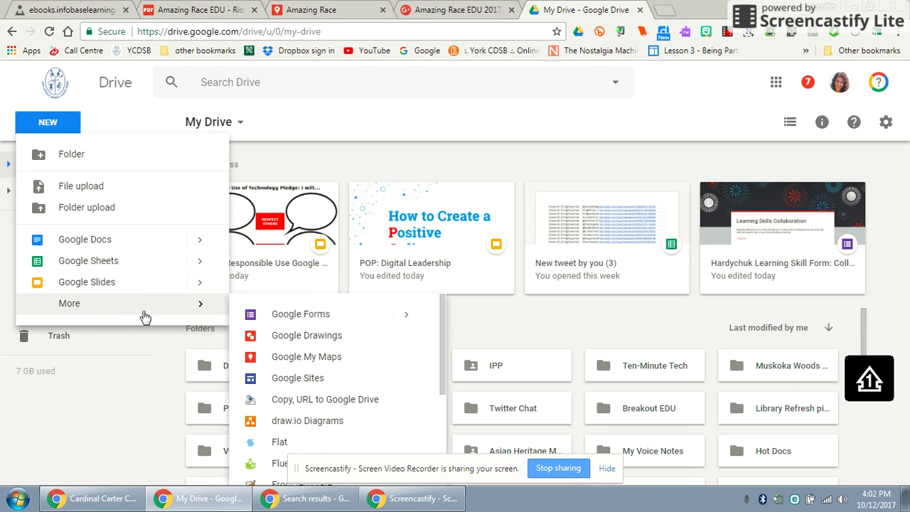
click(308, 385)
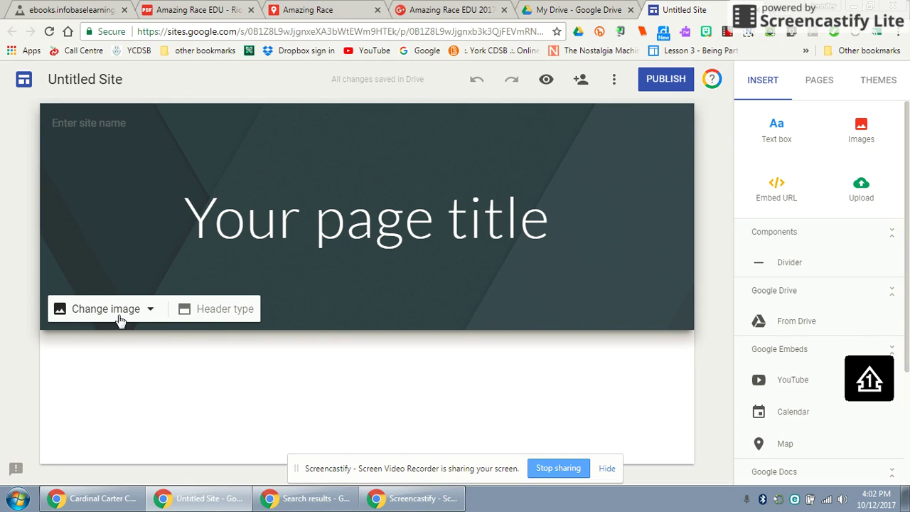
- Set the header background to the turquoise waves gallery image
click(111, 313)
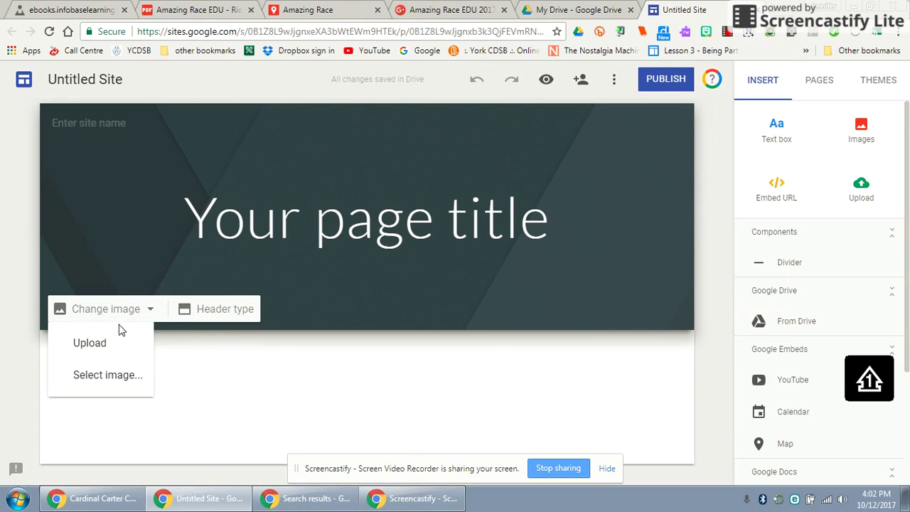
click(107, 376)
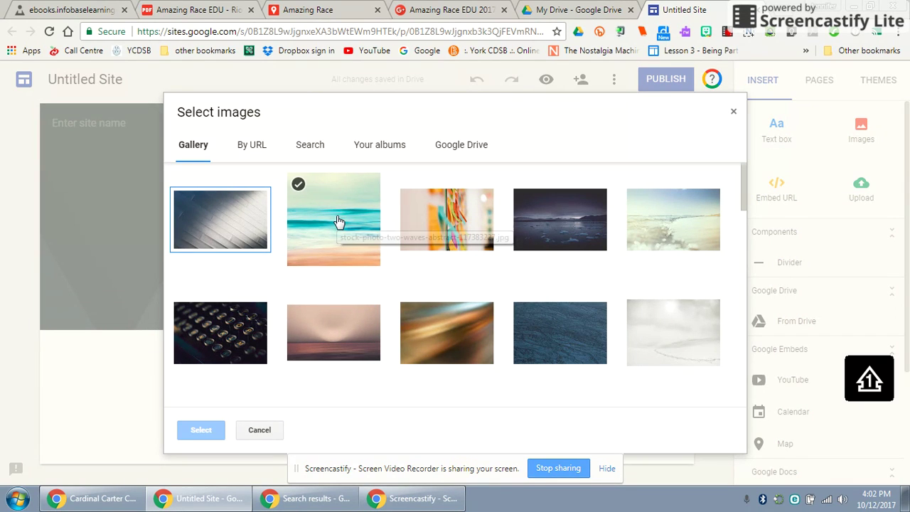
click(339, 223)
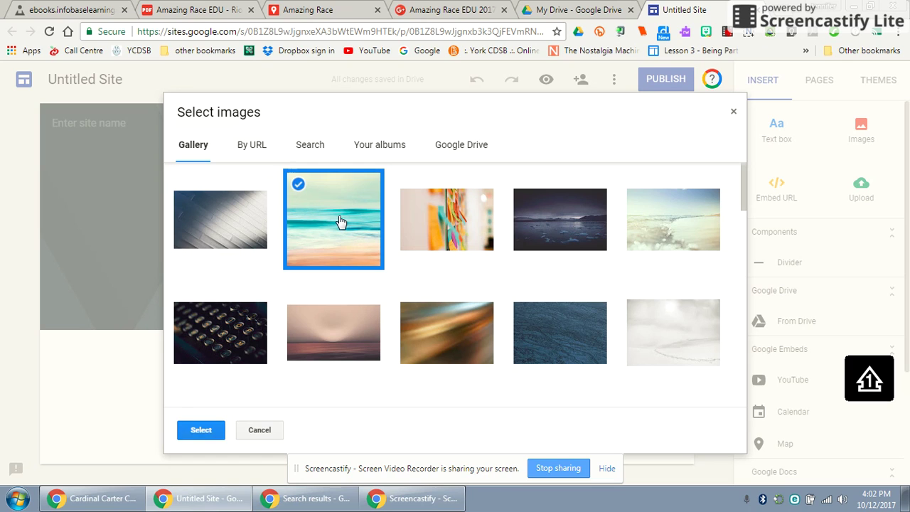
click(207, 435)
- Replace the placeholder page title with 'All About Me'
click(459, 205)
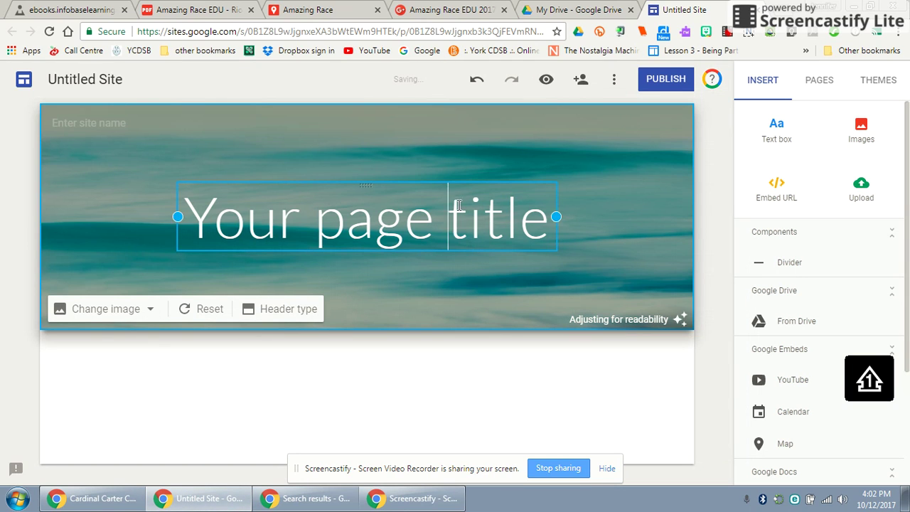
triple_click(460, 204)
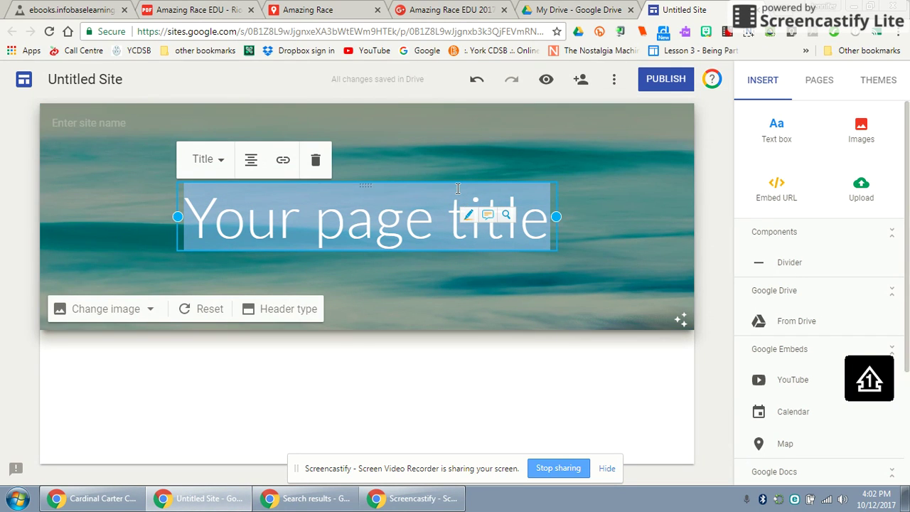
text(C)
key(BackSpace)
text(M)
key(BackSpace)
text(all)
key(BackSpace)
key(BackSpace)
key(BackSpace)
text(All ABo)
key(BackSpace)
key(BackSpace)
text(bout Me)
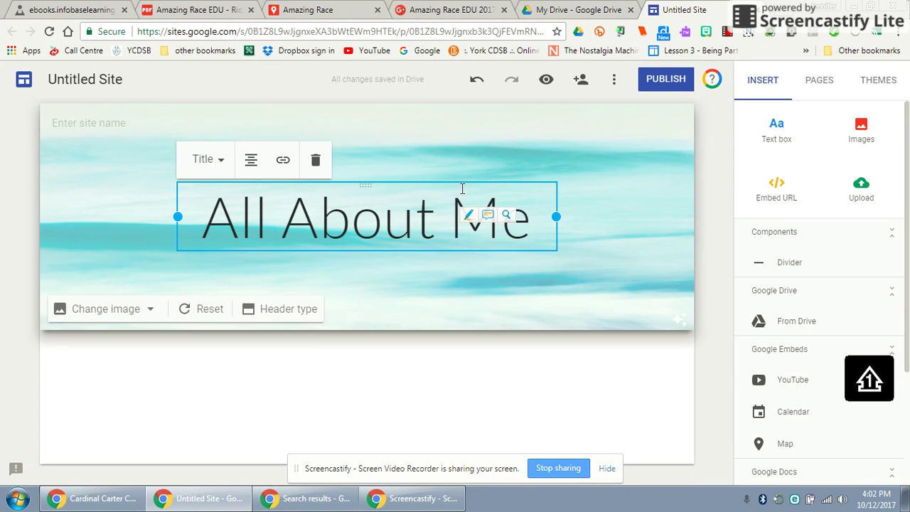
click(315, 318)
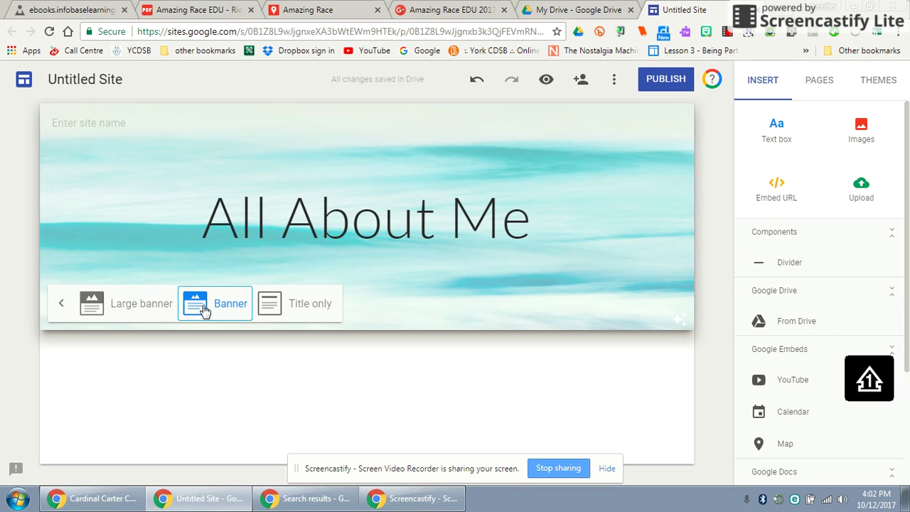
click(320, 315)
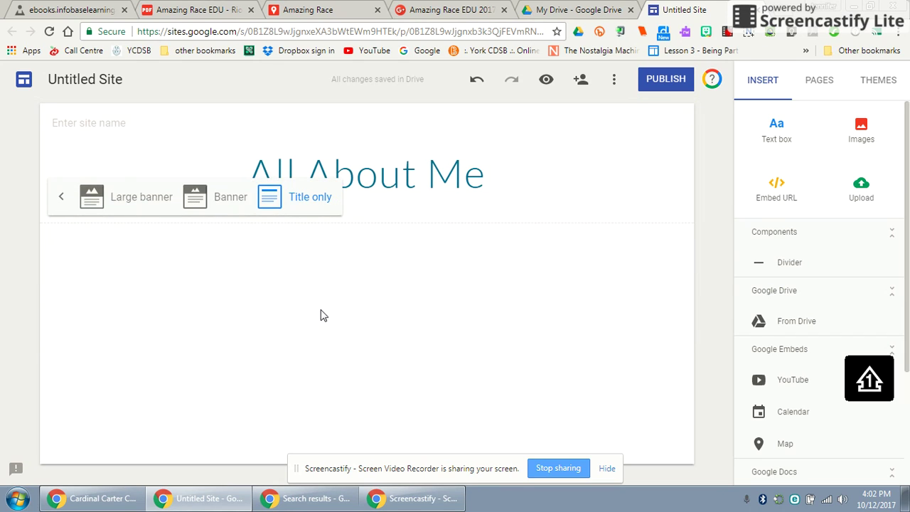
click(92, 197)
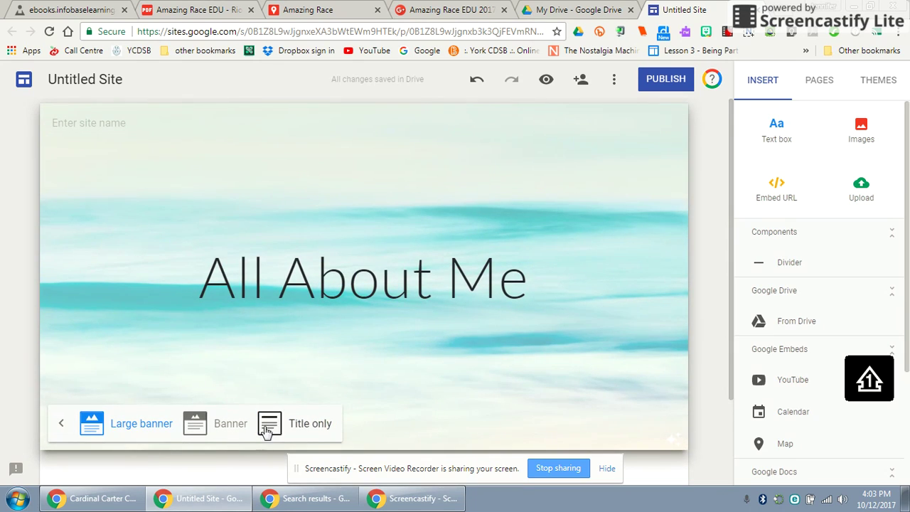
click(225, 426)
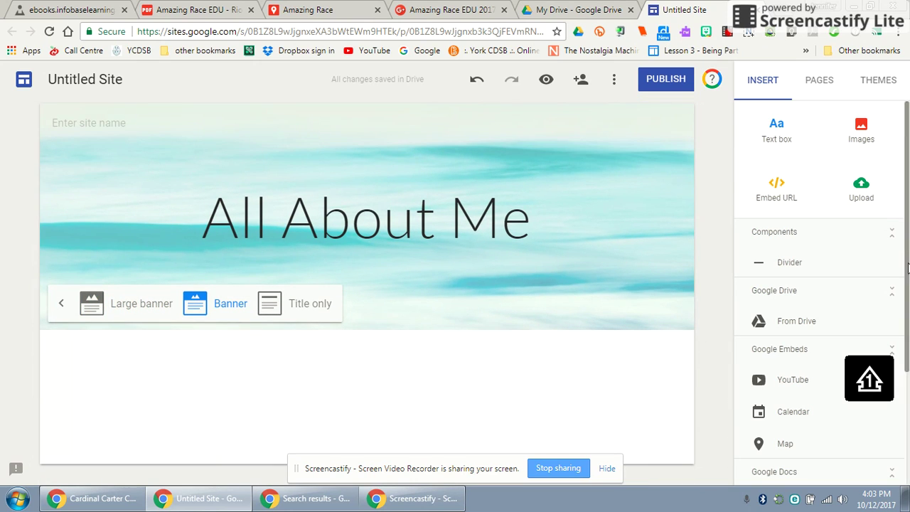
click(241, 386)
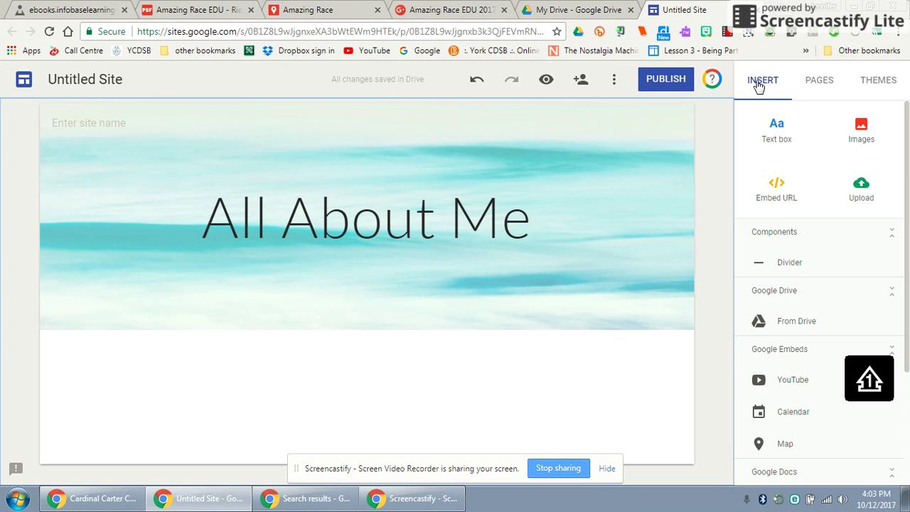
- Add an empty text box below the header
click(778, 126)
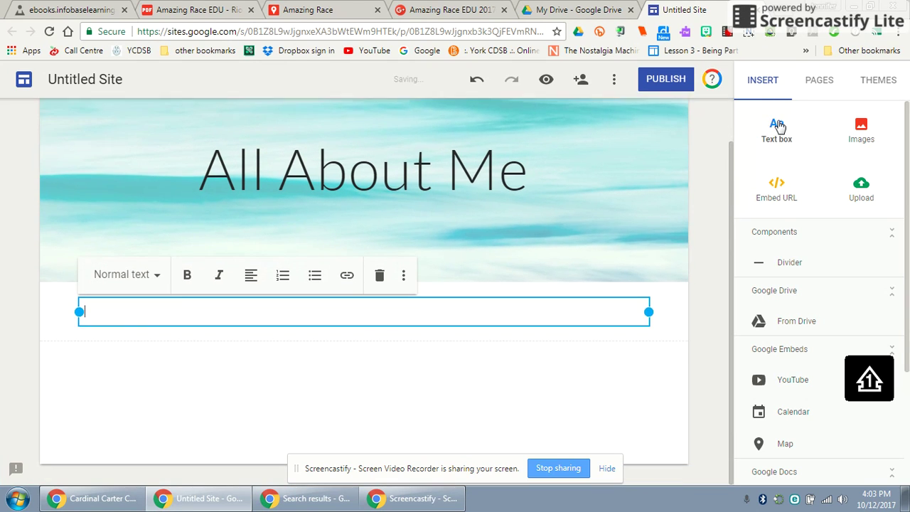
click(860, 126)
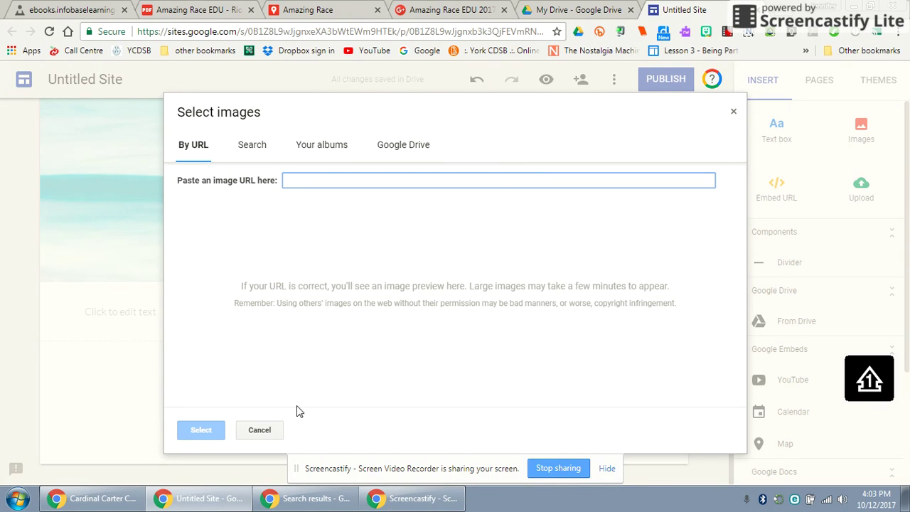
click(259, 430)
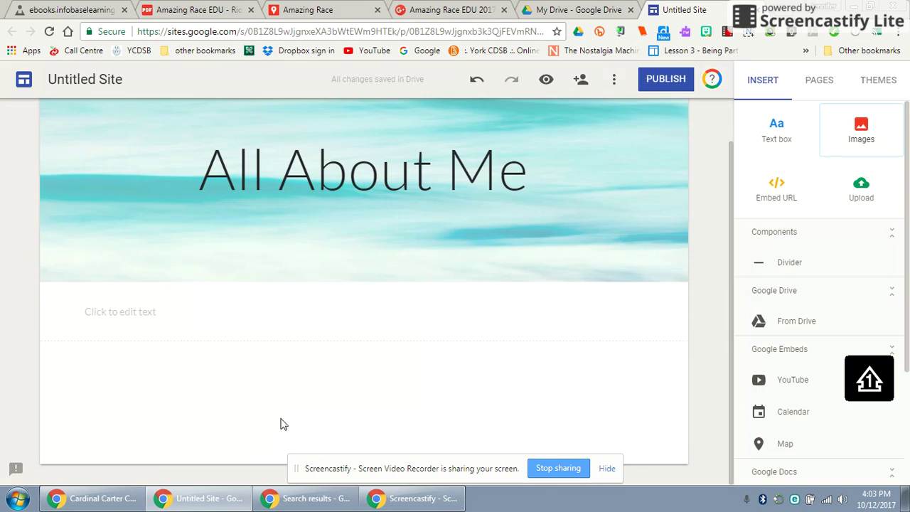
- Upload the 'You have the world at your Fingertips' quote image onto the page
click(864, 187)
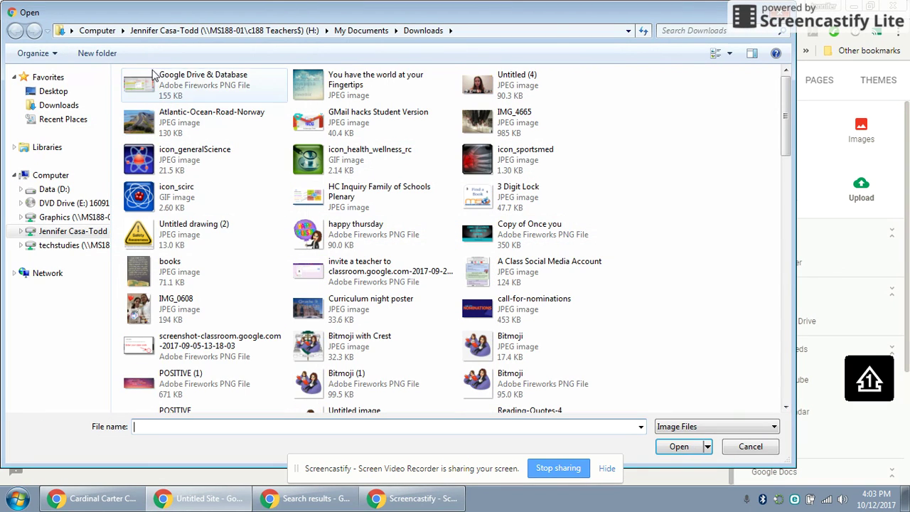
click(339, 85)
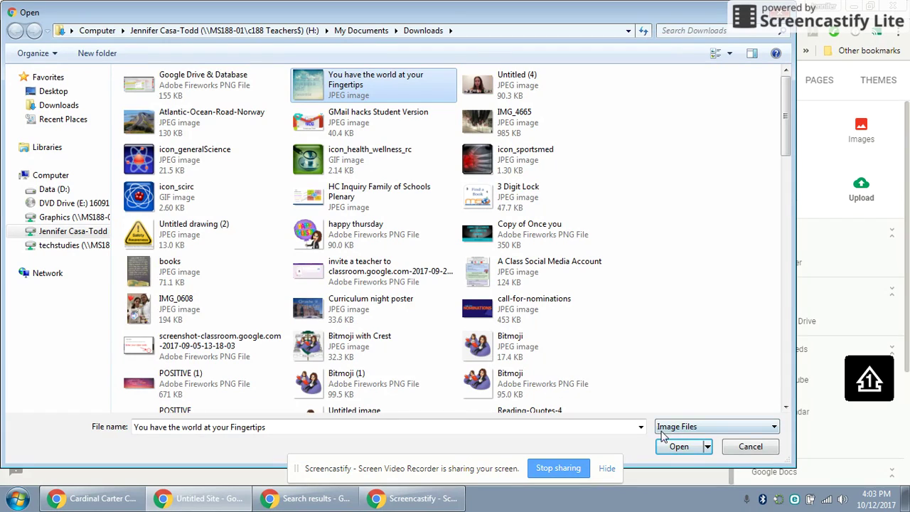
click(681, 448)
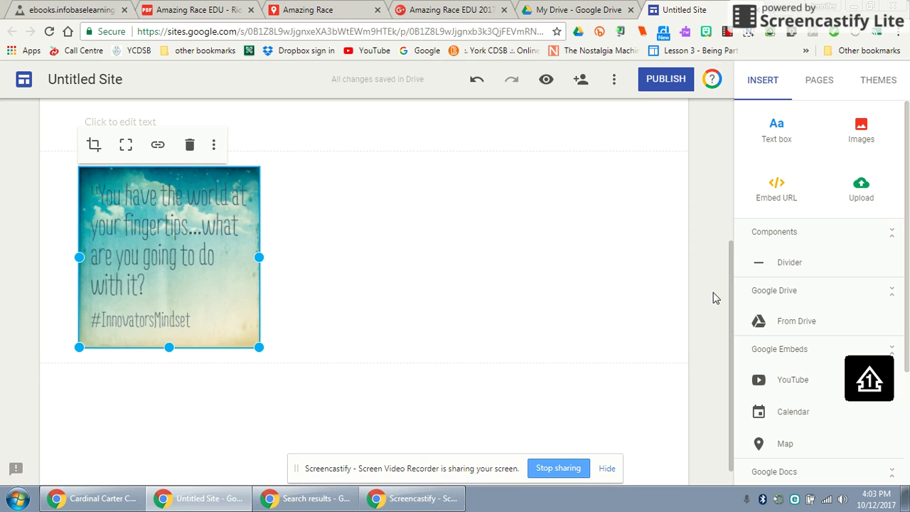
- Narrow the empty text box and move it to the right of the quote image
scroll(731, 297, up, 2)
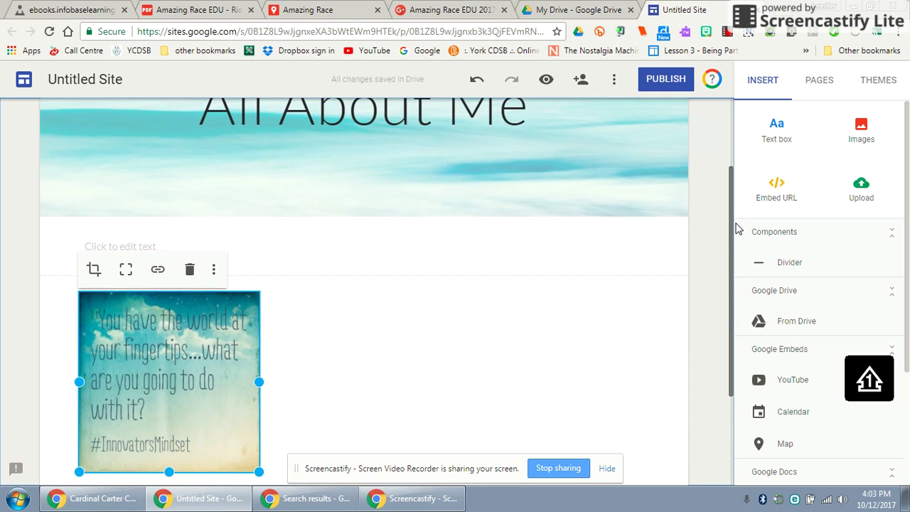
click(246, 247)
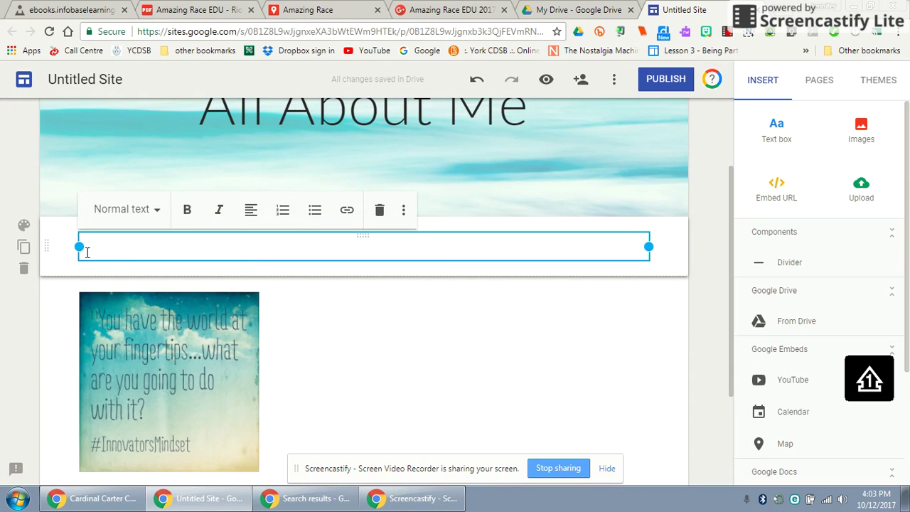
drag(78, 246, 420, 259)
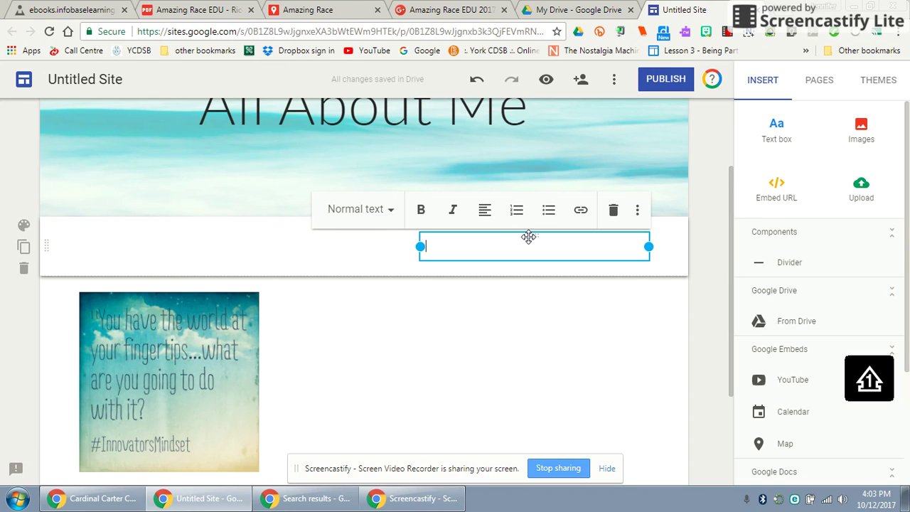
drag(532, 233, 517, 351)
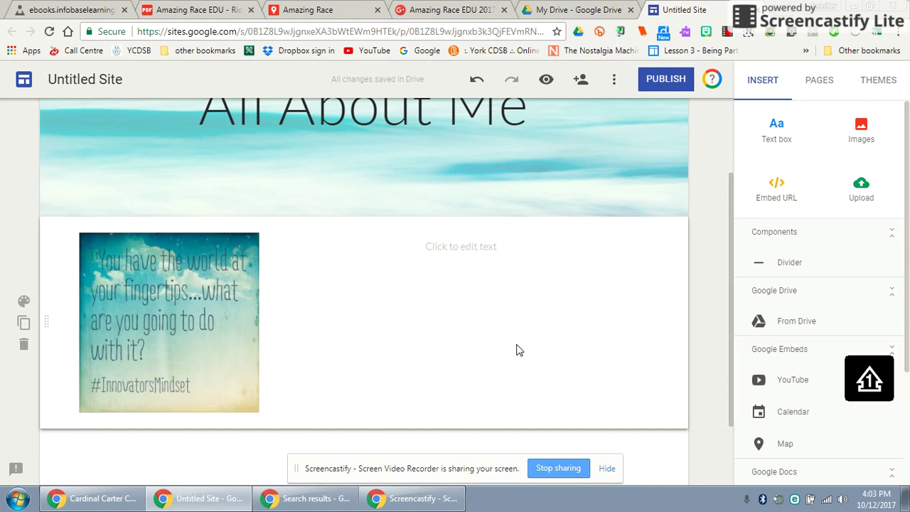
- Widen the quote image and crop it
click(206, 309)
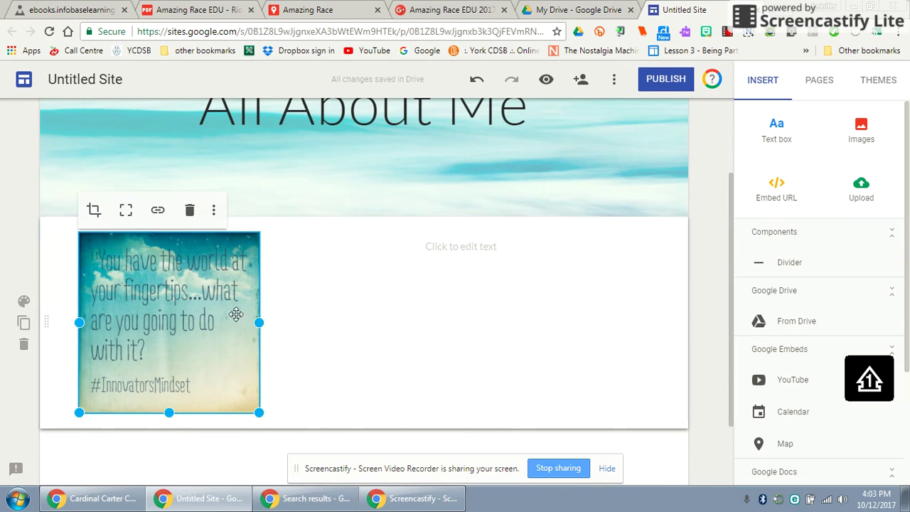
drag(261, 324, 310, 326)
click(95, 211)
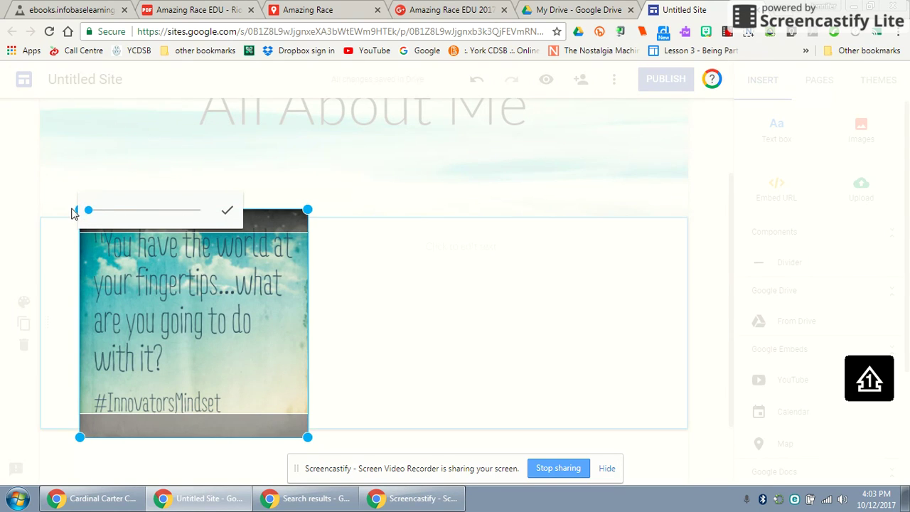
click(214, 283)
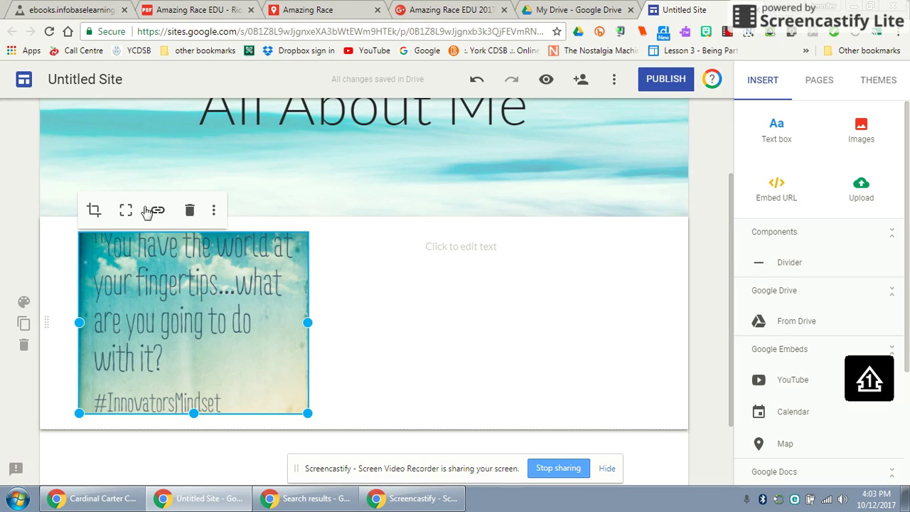
click(213, 211)
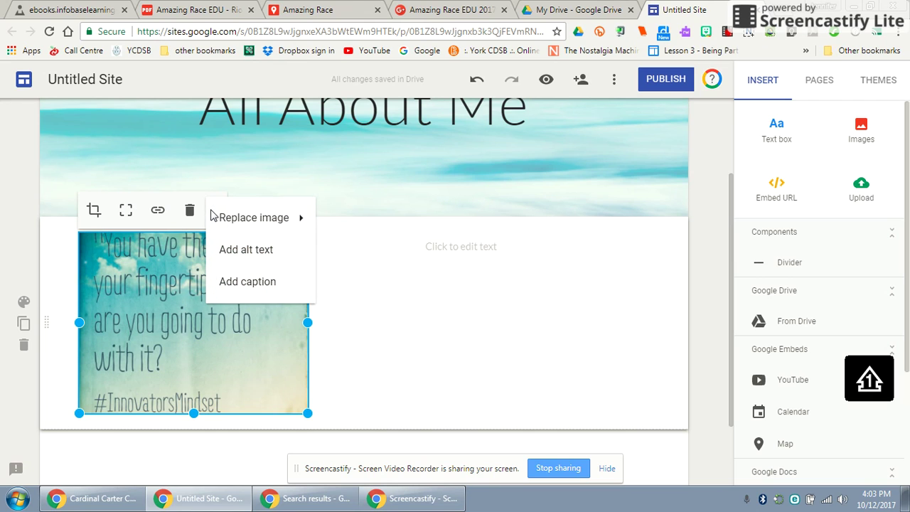
click(467, 249)
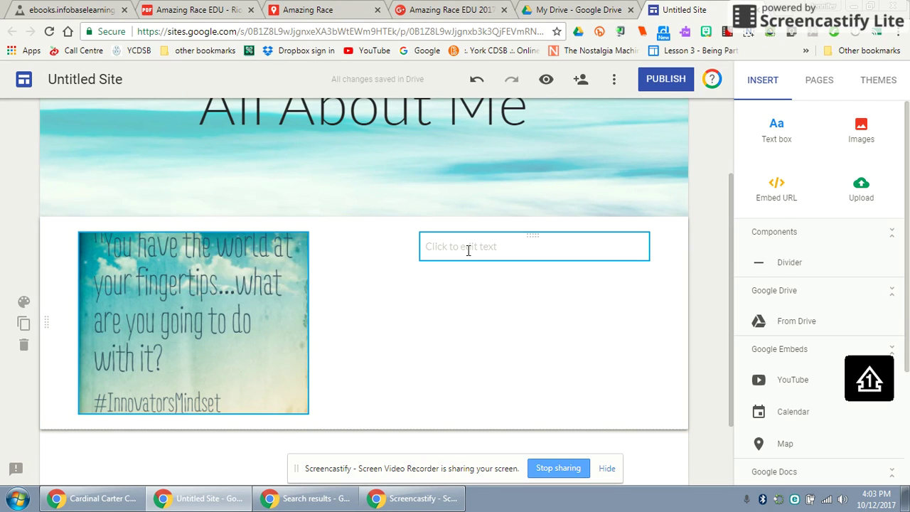
- Type 'My favourite quote' in the text box and style it as a Subheading
text(My favou)
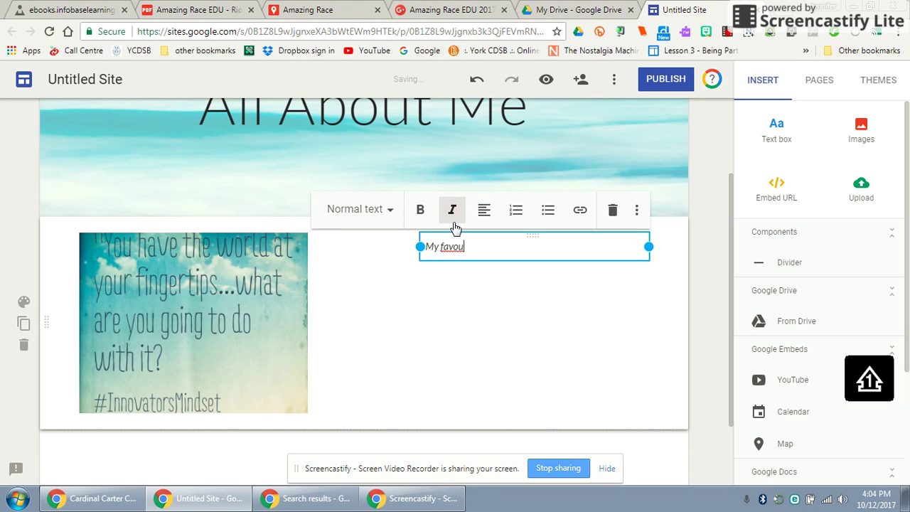
text(rit)
key(BackSpace)
key(BackSpace)
text(rite quote)
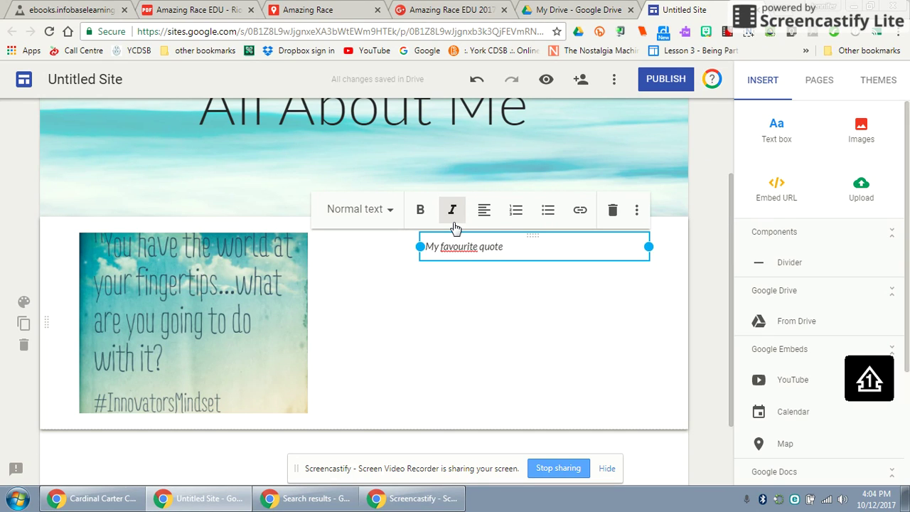
click(391, 211)
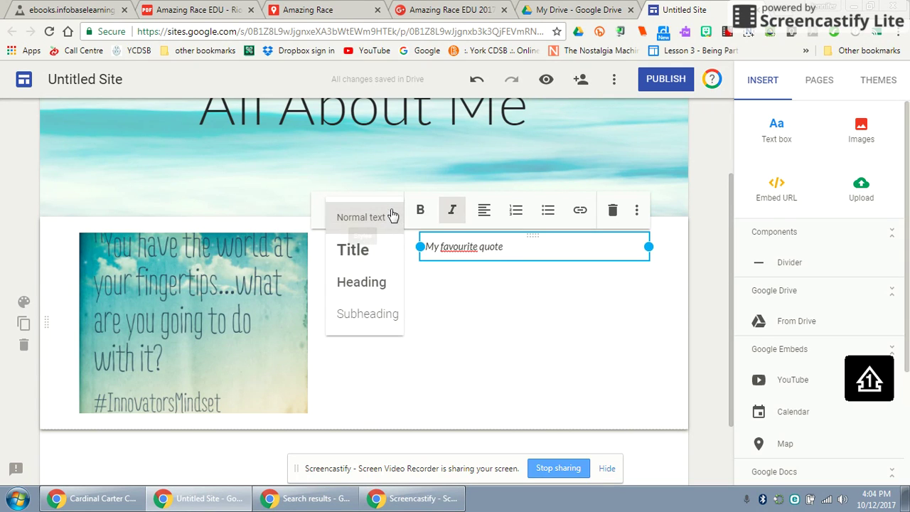
click(367, 257)
click(460, 210)
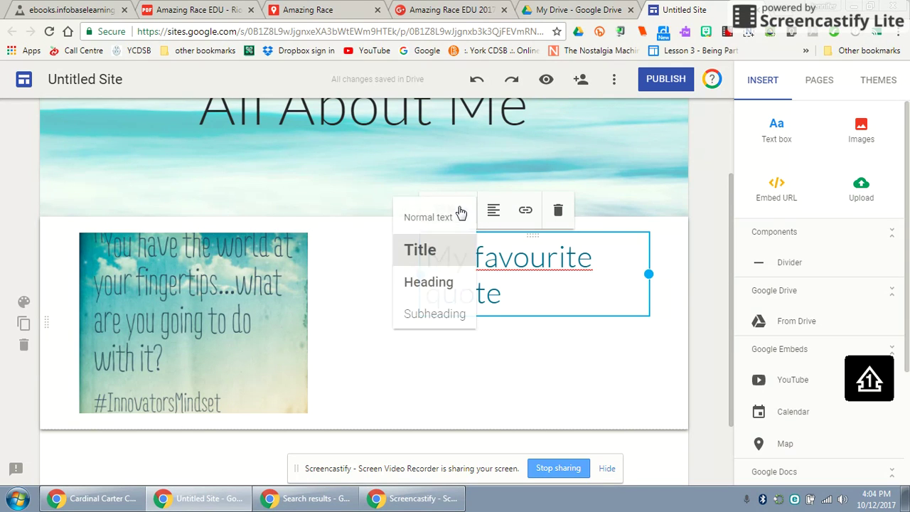
click(436, 283)
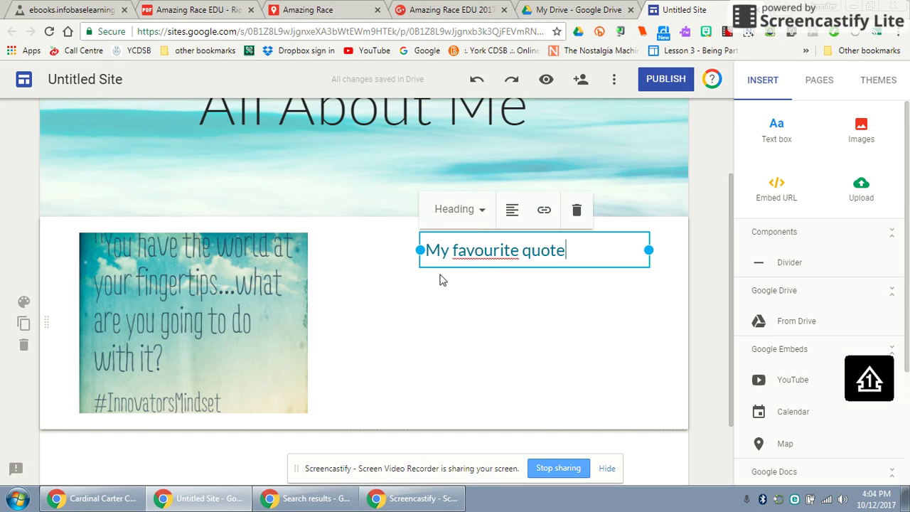
click(484, 208)
click(470, 320)
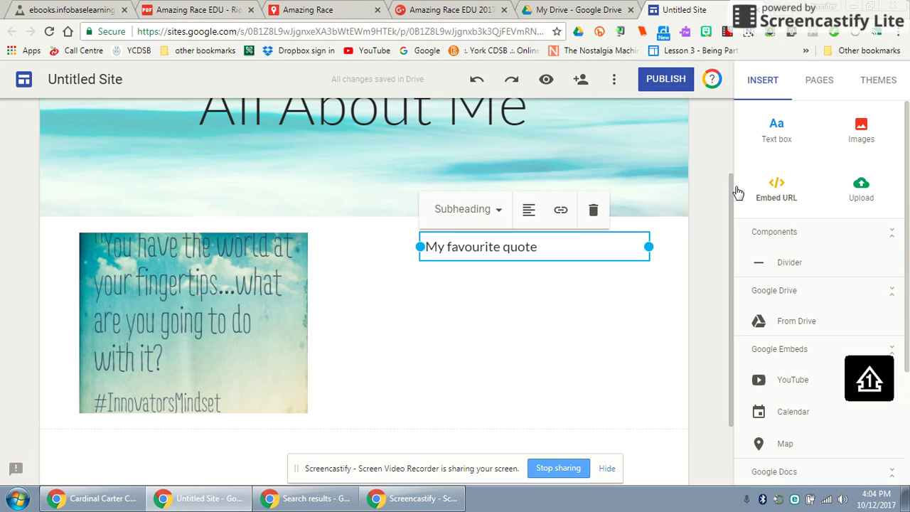
drag(735, 193, 736, 311)
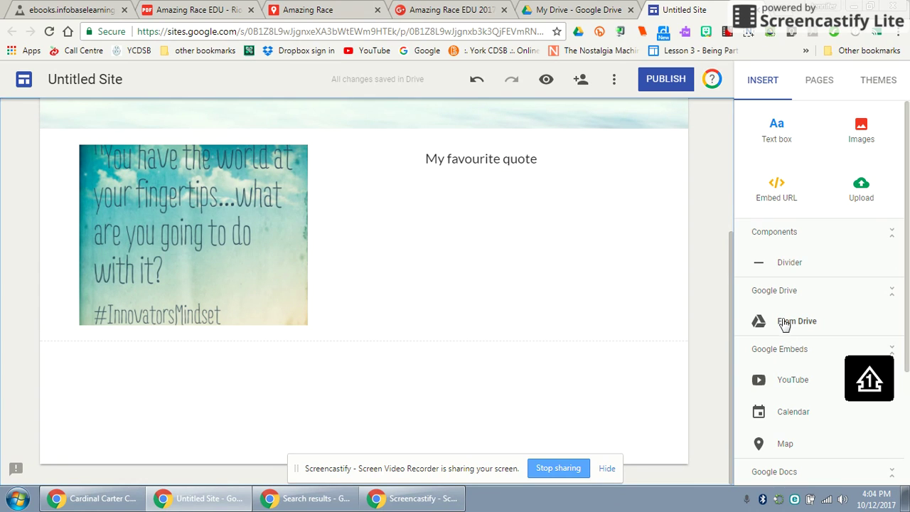
- Search Drive for 'amazing race' and insert the Amazing Race slides deck
click(756, 324)
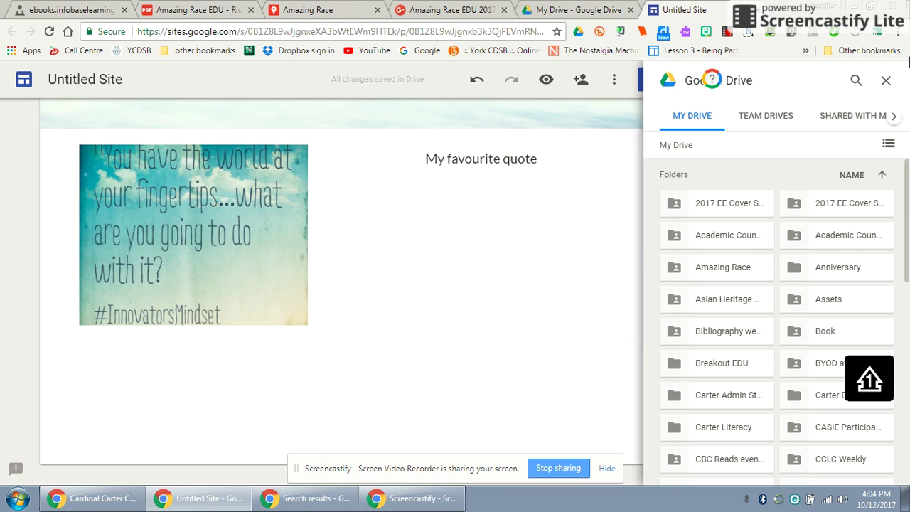
click(854, 82)
text(amazing)
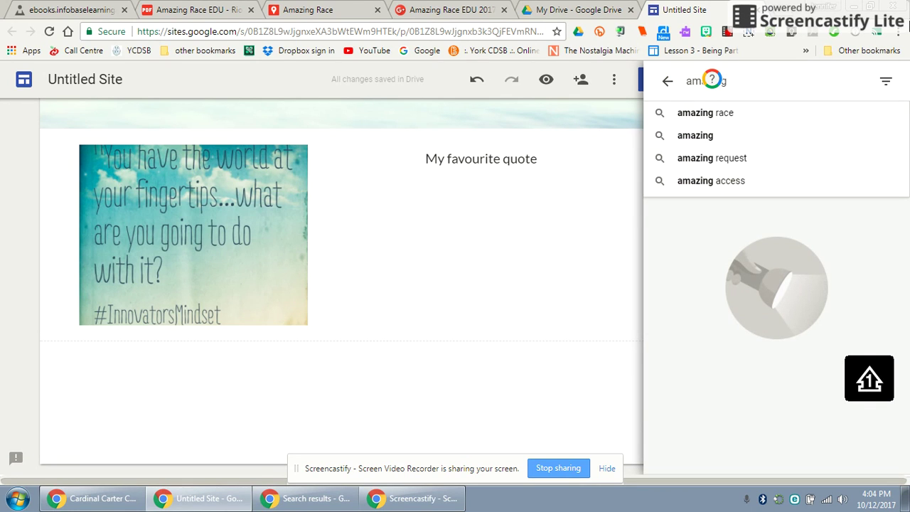
text( race)
key(Return)
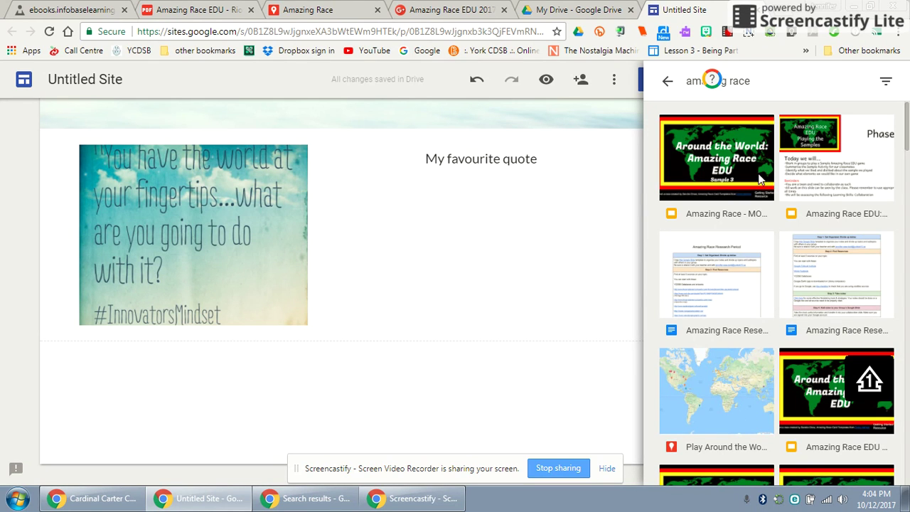
click(747, 163)
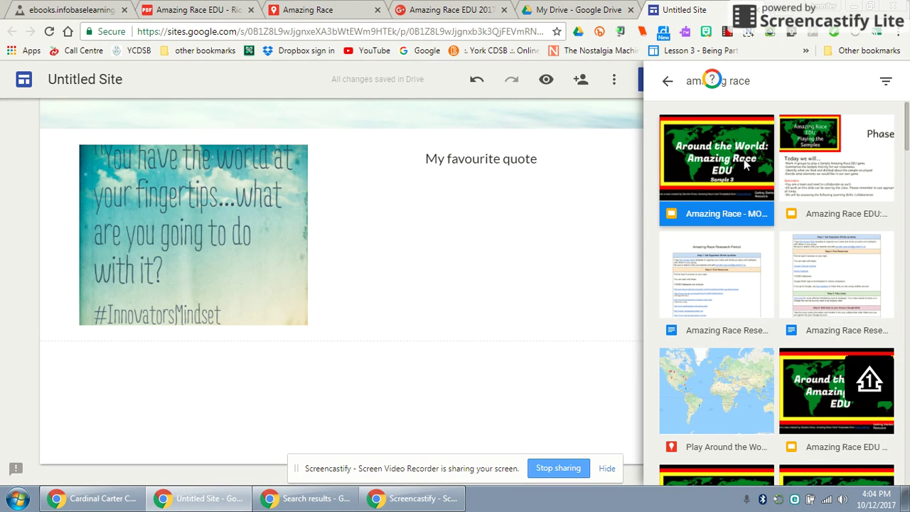
click(876, 469)
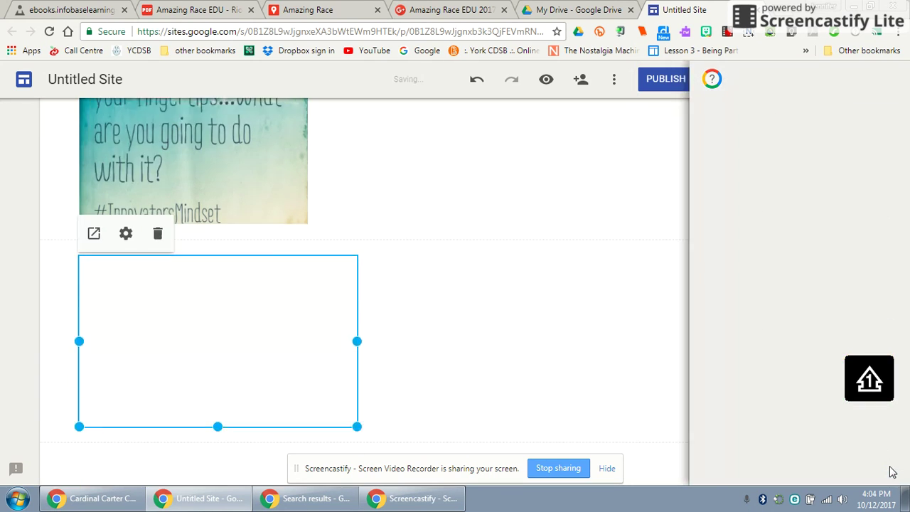
- Center the embedded Amazing Race slides in their section and bring up the theme list
drag(244, 233, 377, 230)
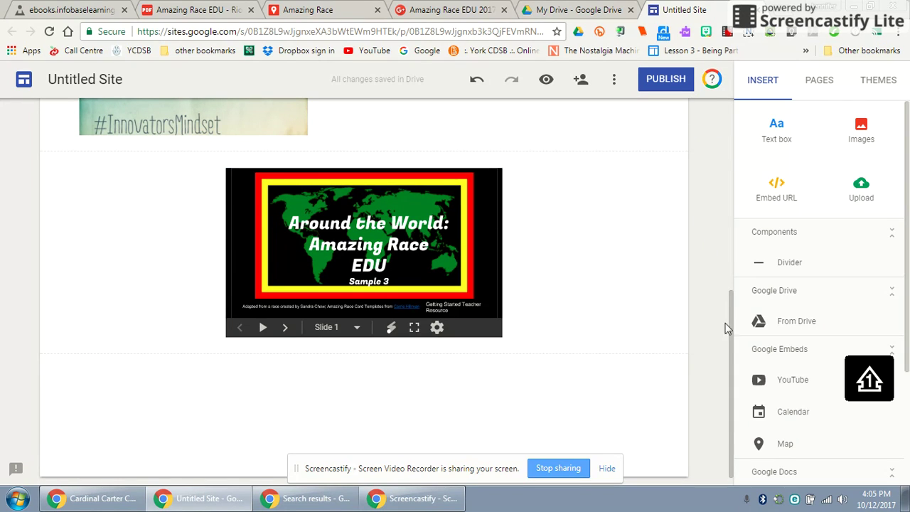
drag(907, 275, 909, 372)
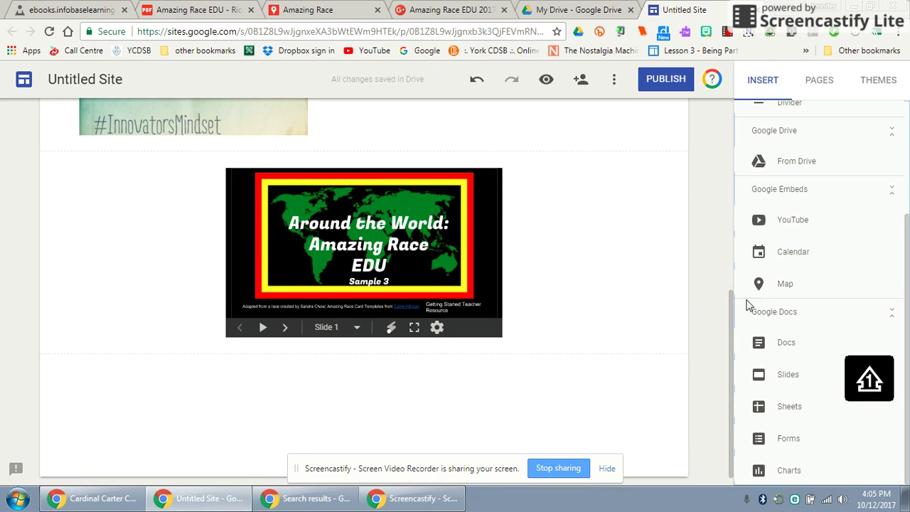
click(883, 84)
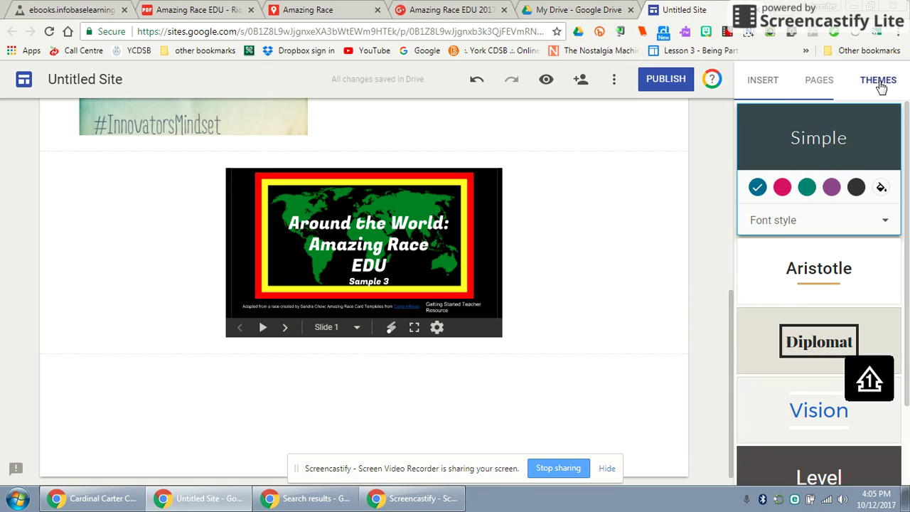
- Try pink, teal and green Simple theme colours and set the caption to Title
drag(732, 318, 730, 150)
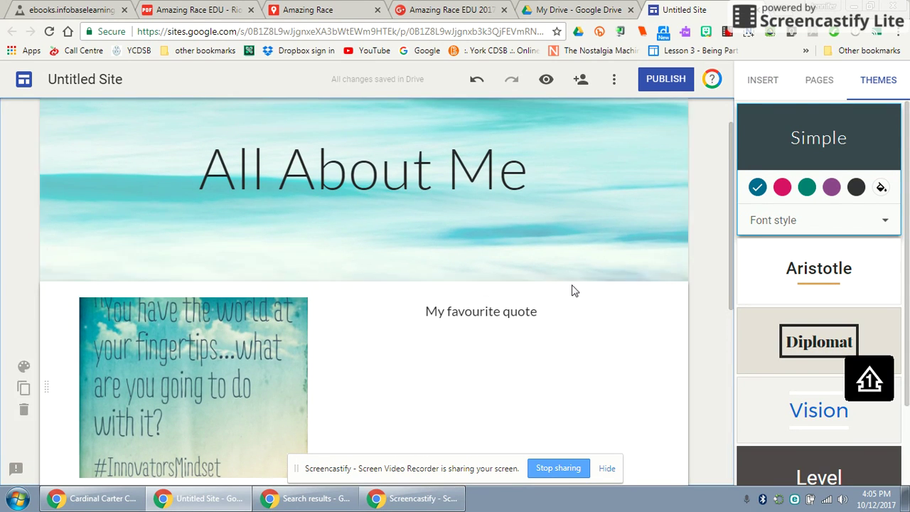
click(782, 188)
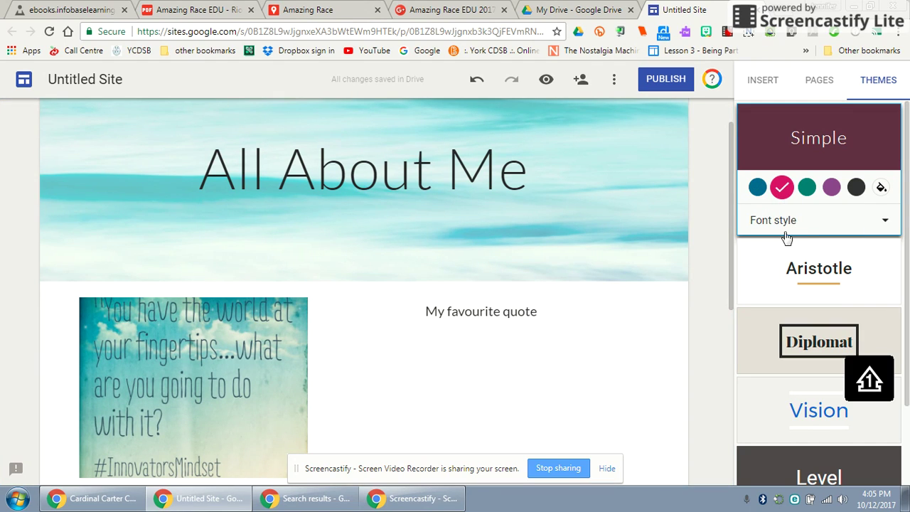
click(459, 311)
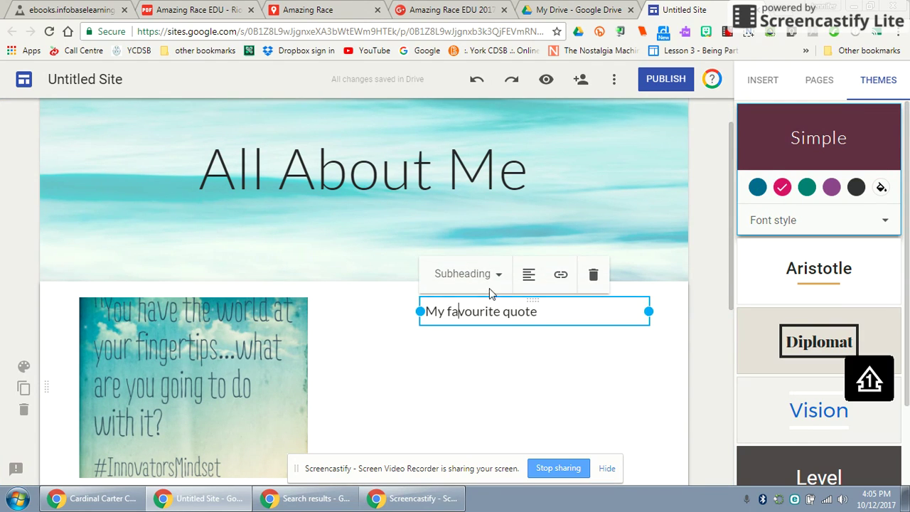
click(503, 275)
click(457, 320)
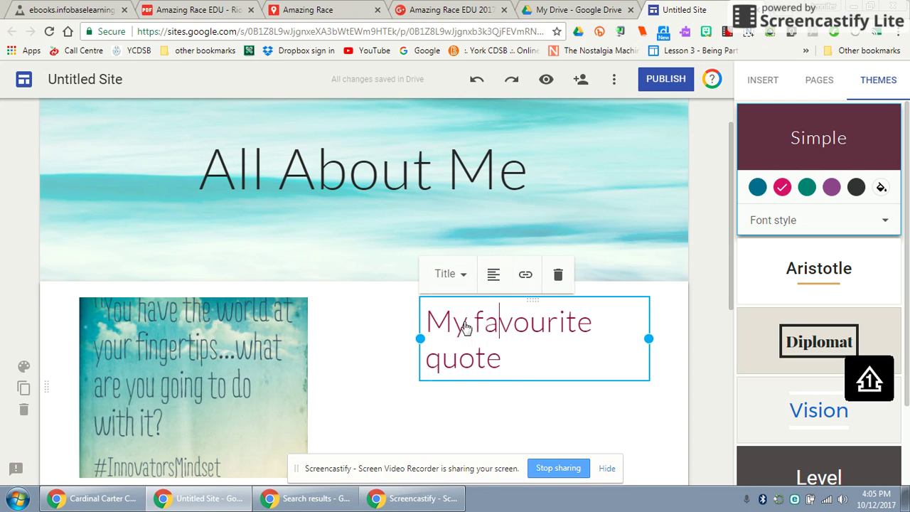
click(757, 188)
click(807, 187)
- Restyle the caption as a Heading and switch the site to the Aristotle theme
click(474, 359)
click(464, 274)
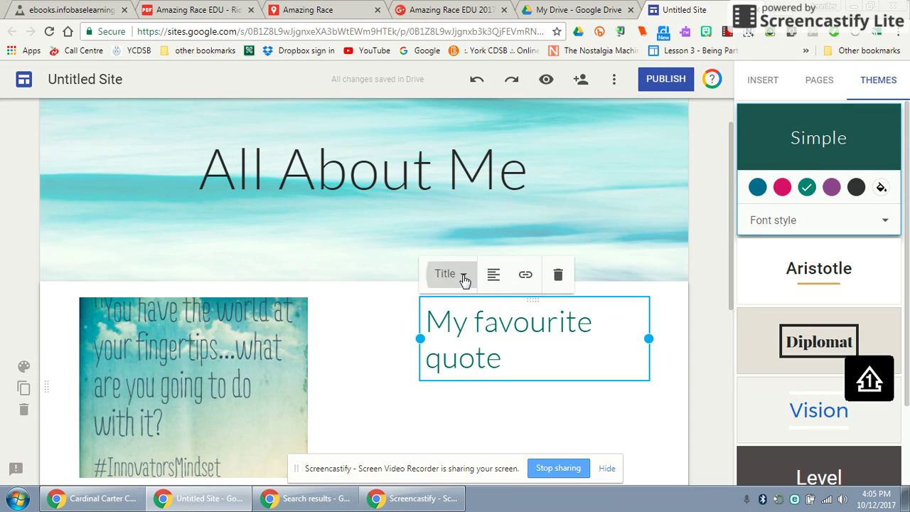
click(430, 346)
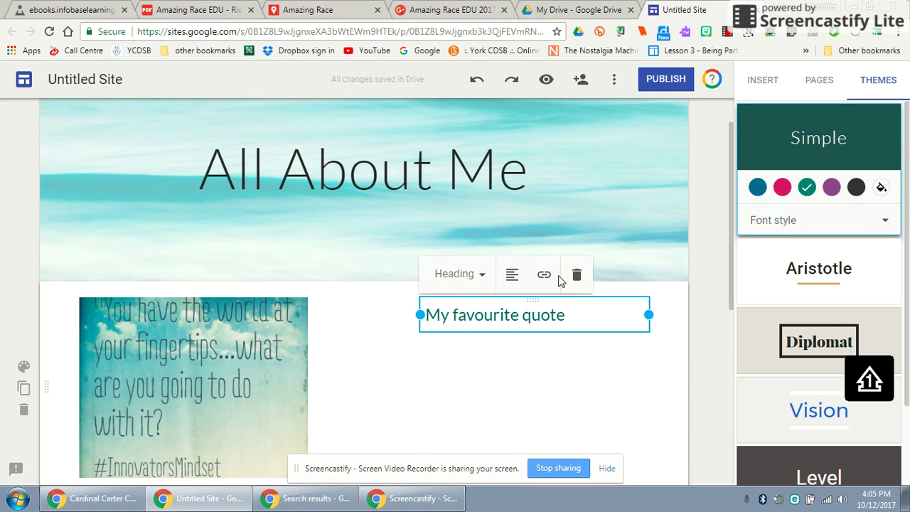
click(833, 187)
click(855, 188)
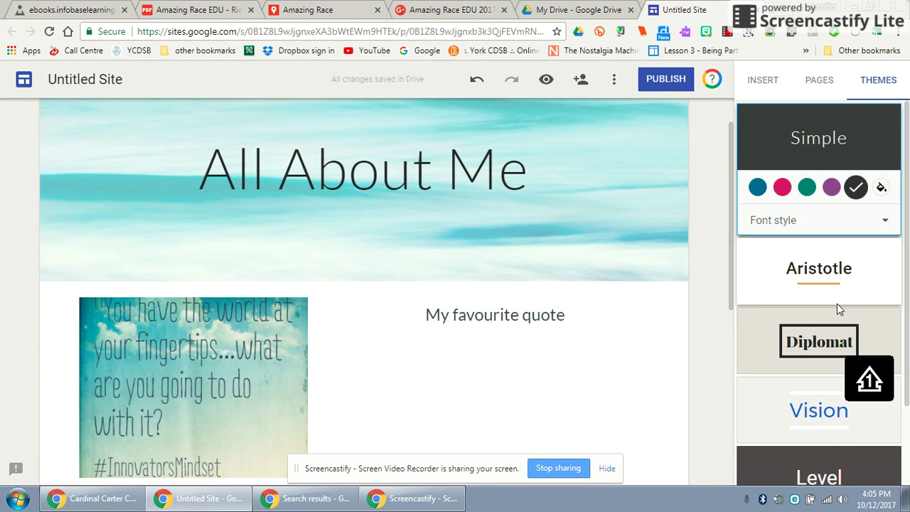
click(845, 274)
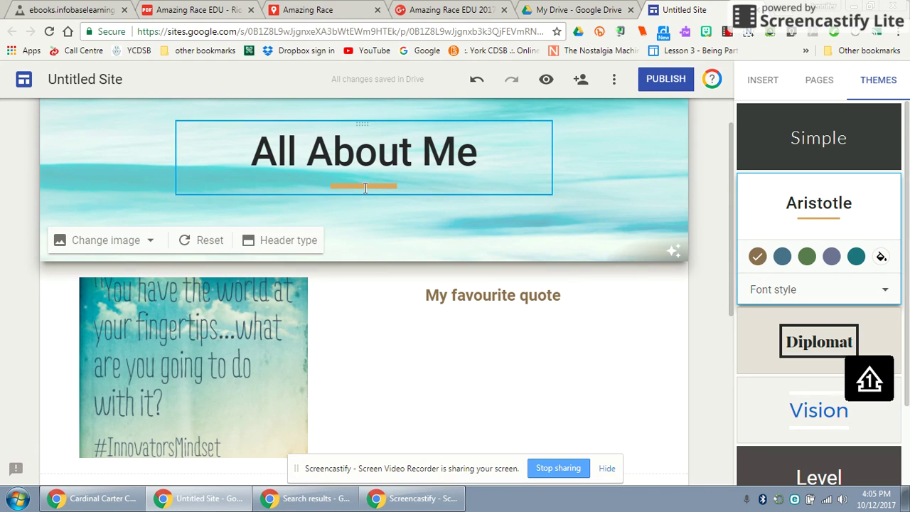
- Apply the Diplomat theme and scroll through the restyled serif page
click(853, 359)
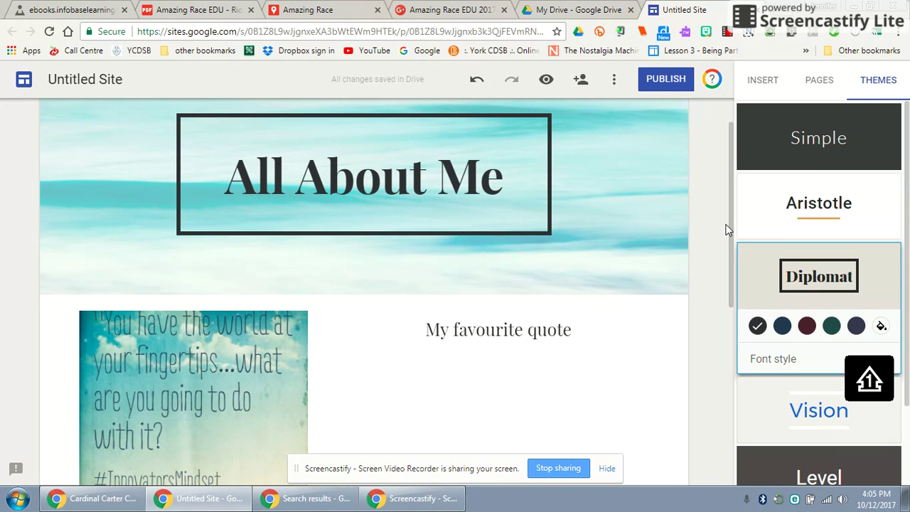
scroll(729, 212, down, 1)
scroll(732, 270, down, 3)
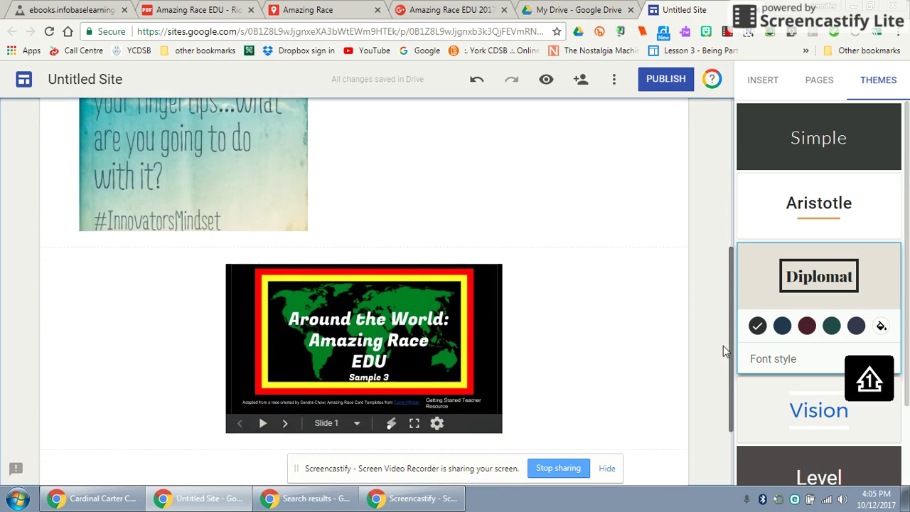
scroll(720, 270, up, 3)
scroll(721, 241, up, 1)
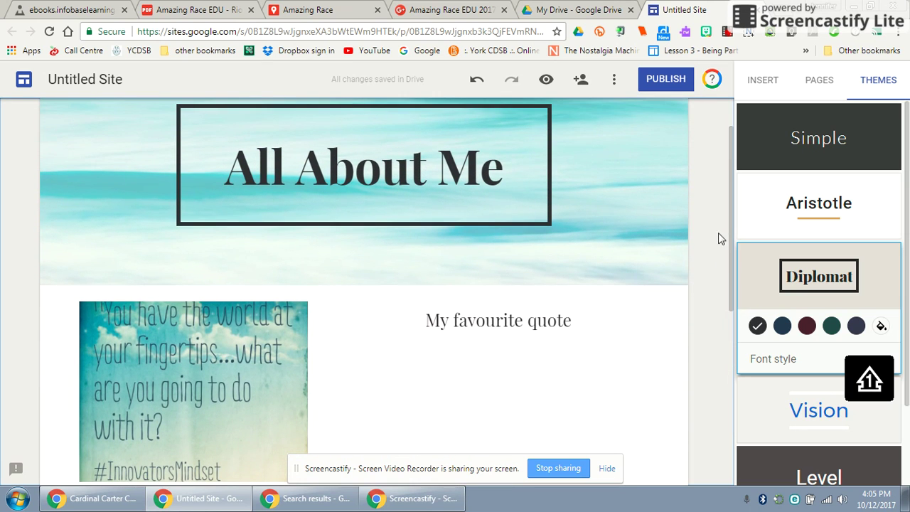
click(667, 153)
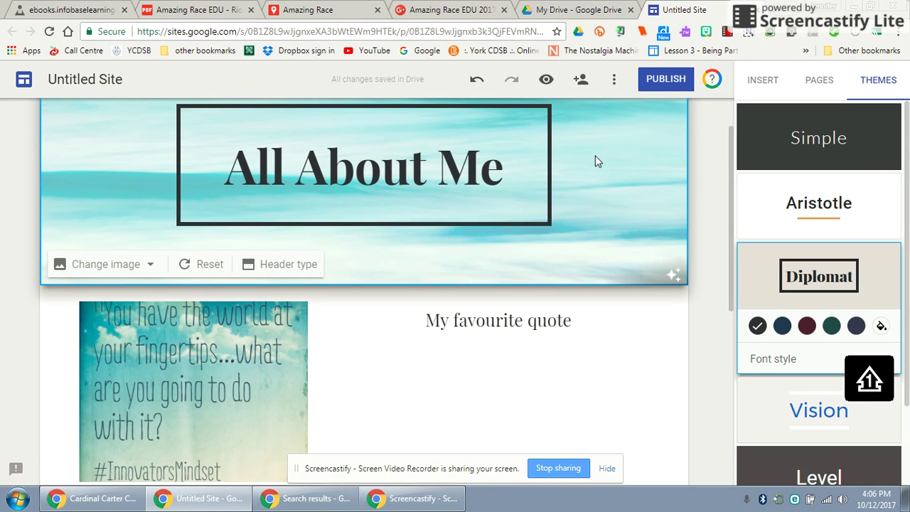
click(821, 82)
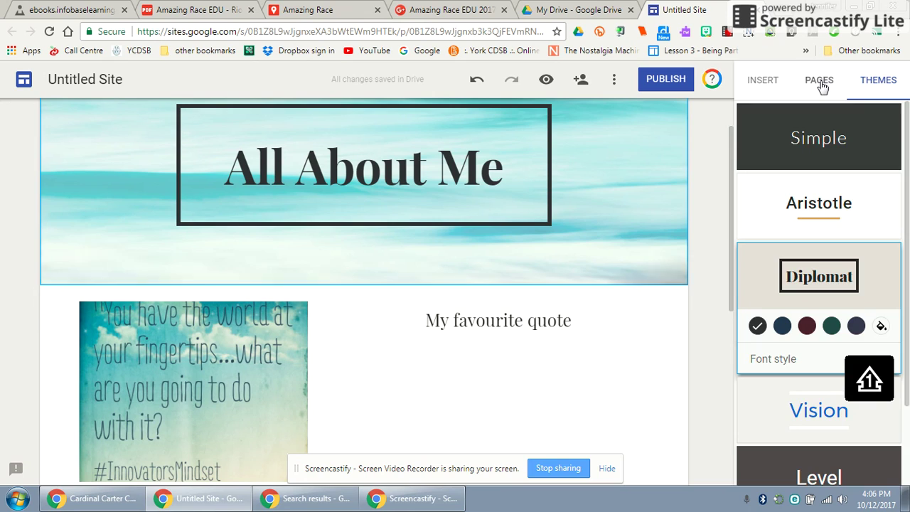
- Add a new page named 'School Achievements' to the site
click(822, 188)
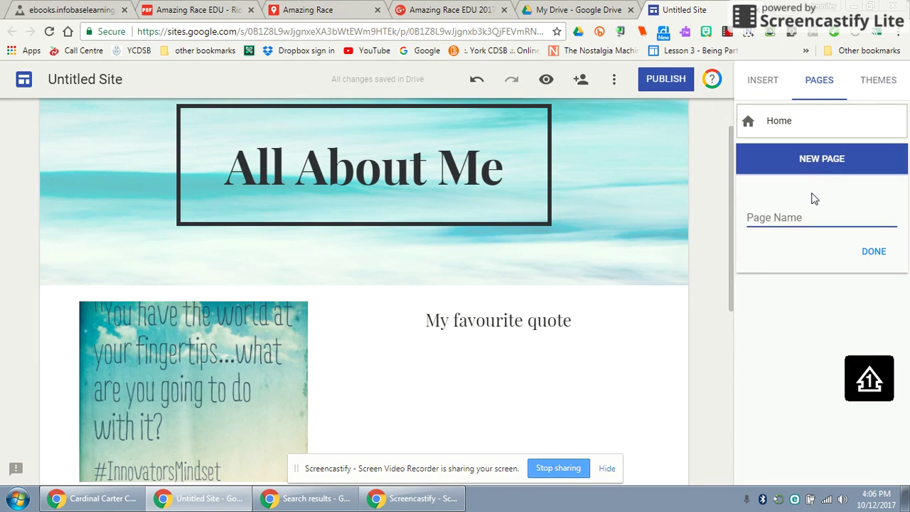
text(School Achievements)
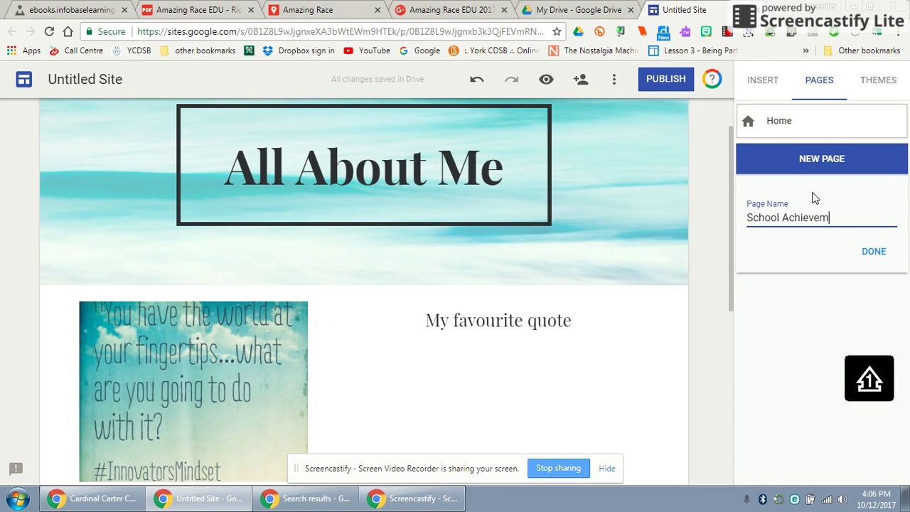
click(875, 251)
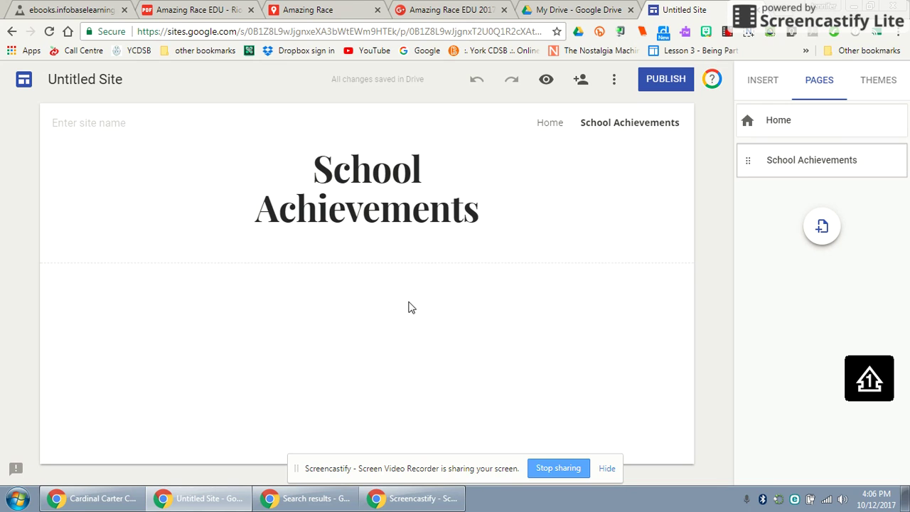
- Review the header type options, then go back to the Home page
mouse_move(594, 227)
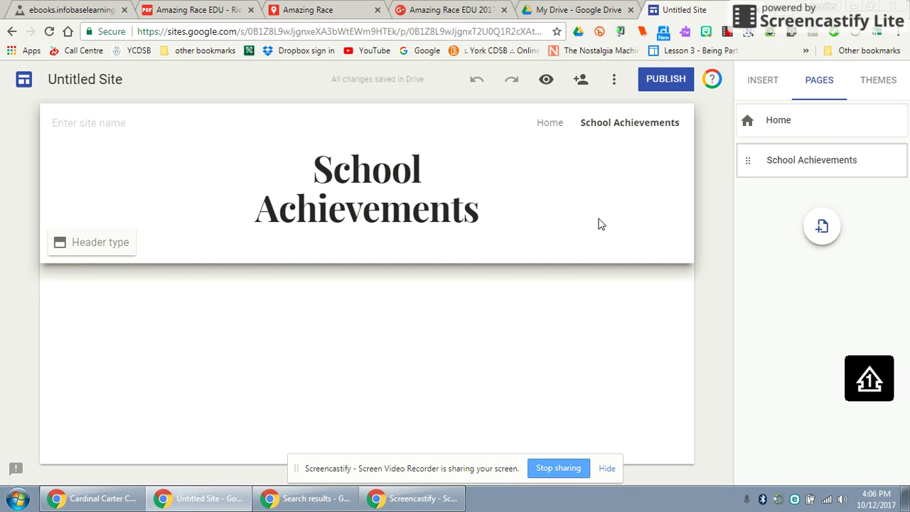
click(118, 243)
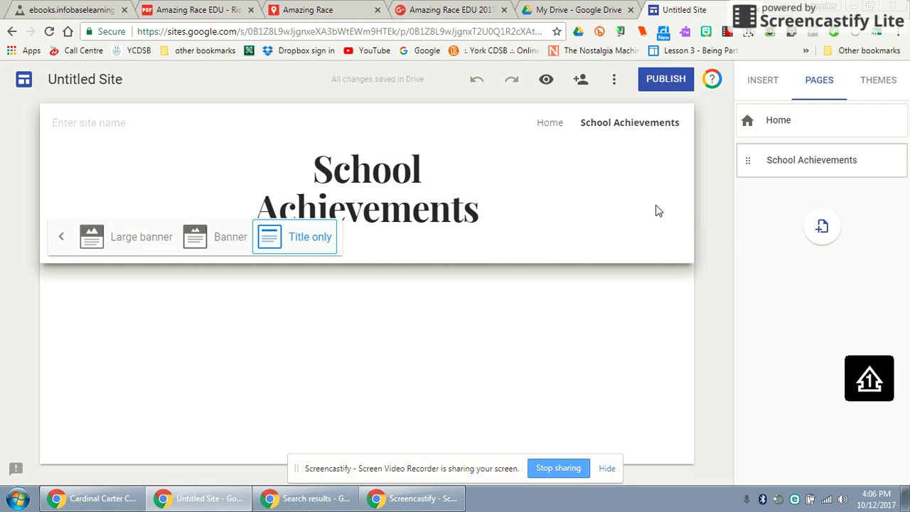
click(558, 124)
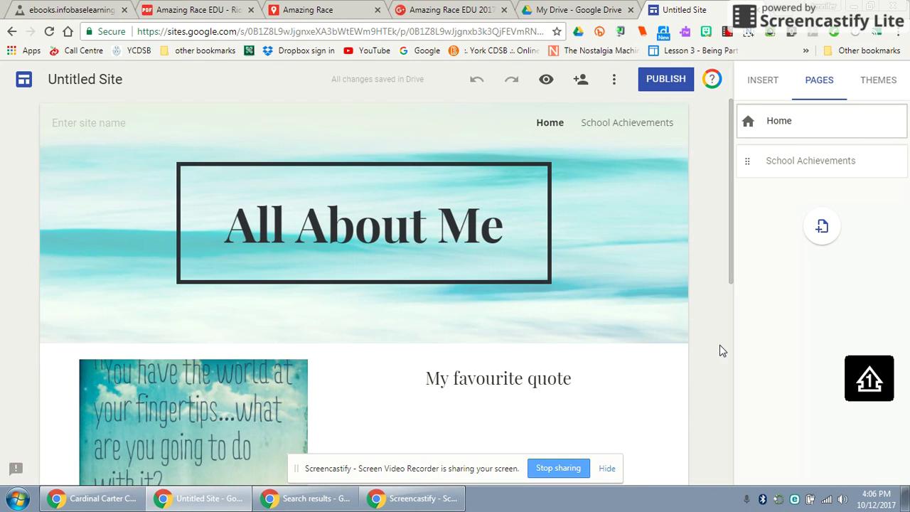
- Select the quote and header sections on Home and switch between the Insert and Pages panels
click(686, 351)
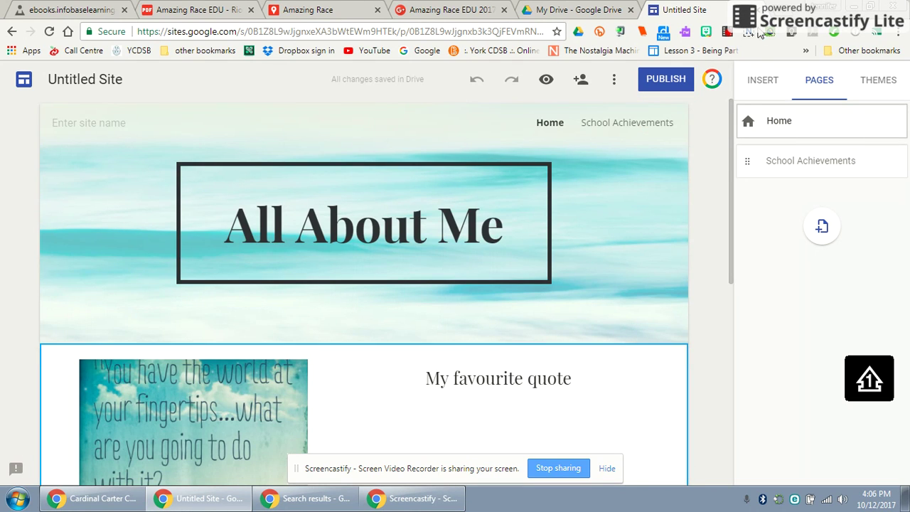
click(675, 185)
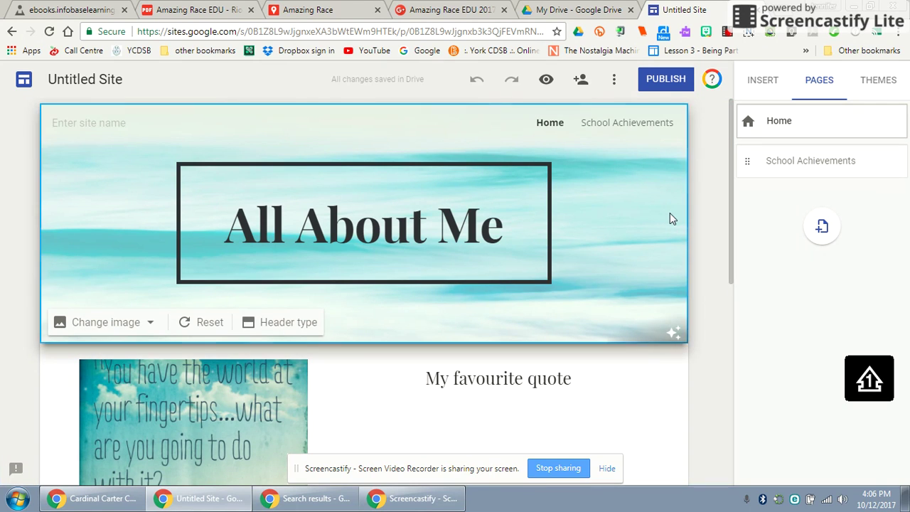
click(669, 389)
click(65, 239)
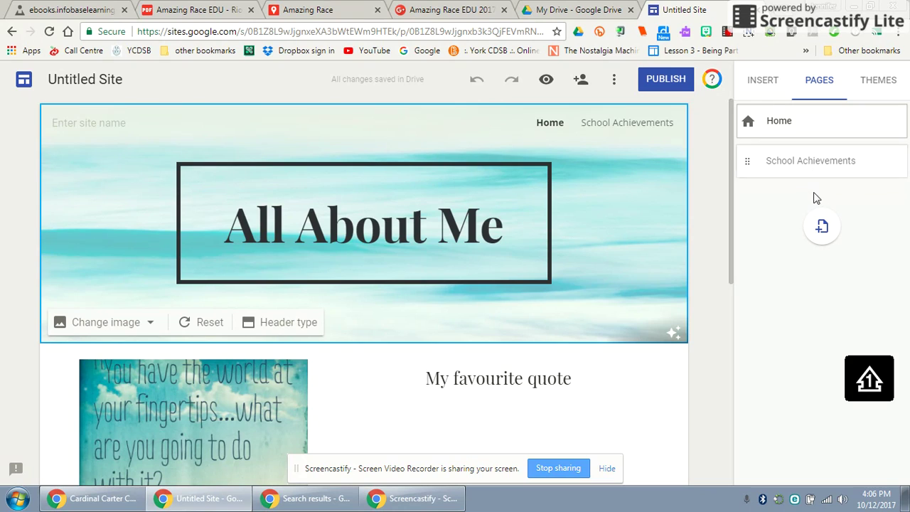
click(765, 81)
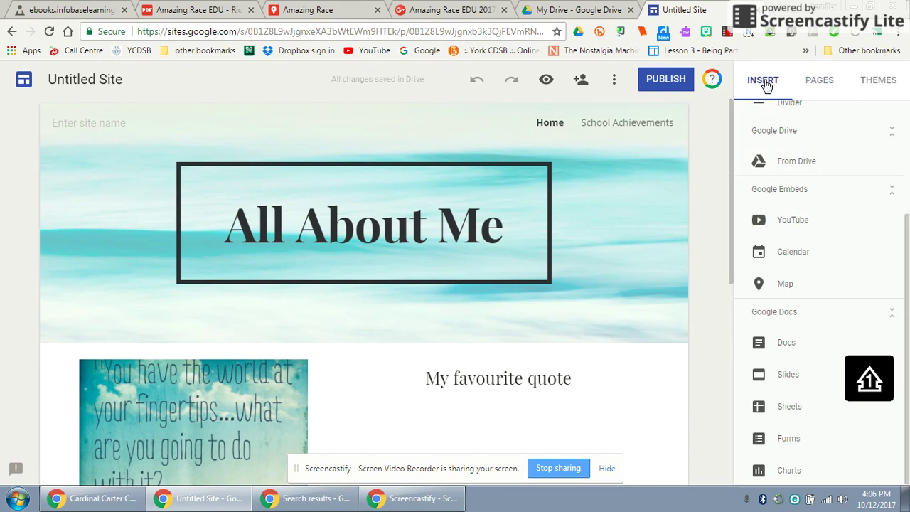
click(818, 81)
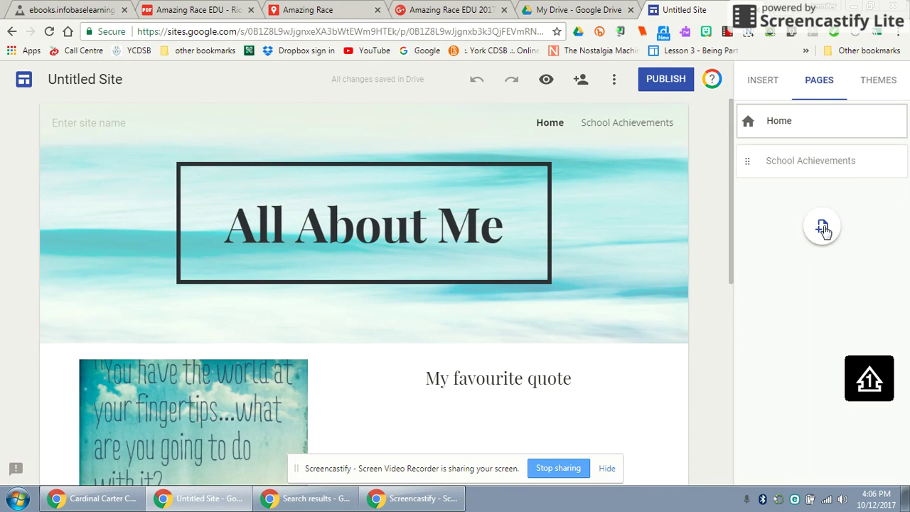
click(647, 256)
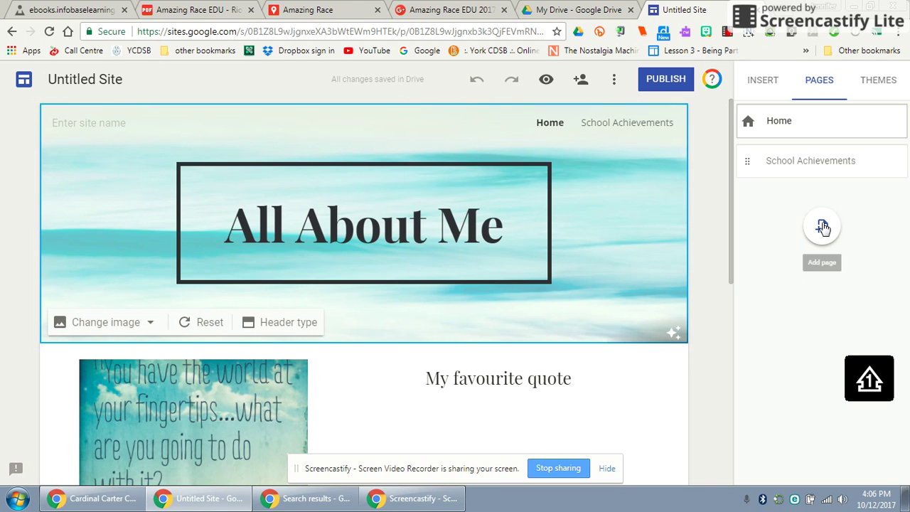
- Create a page named 'Awards', then display the School Achievements page
click(822, 226)
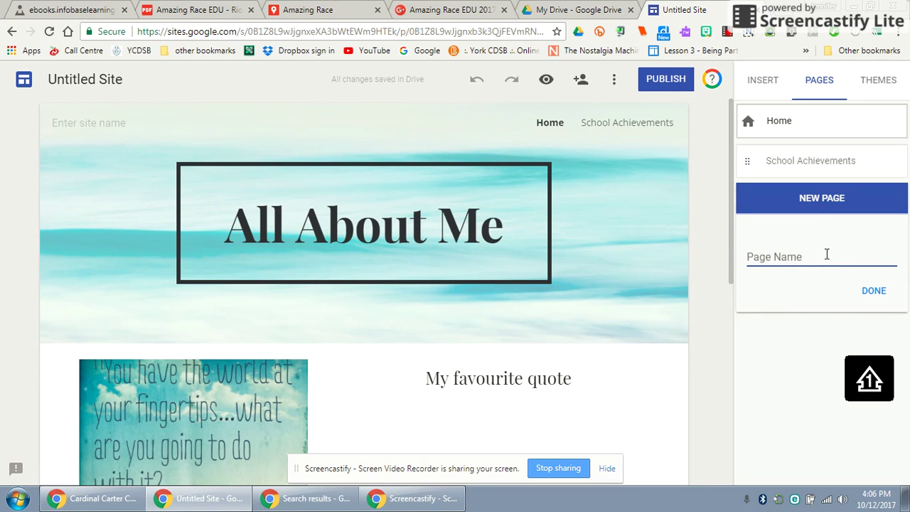
text(Awards)
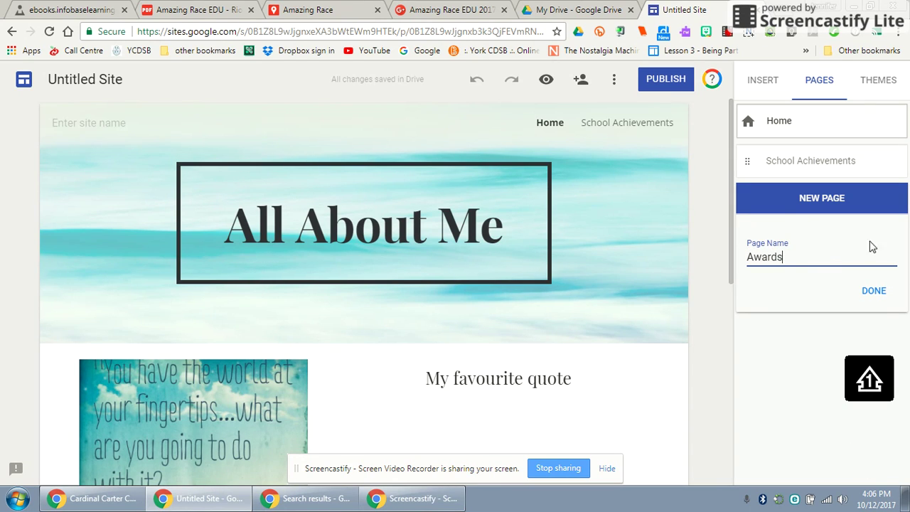
click(874, 292)
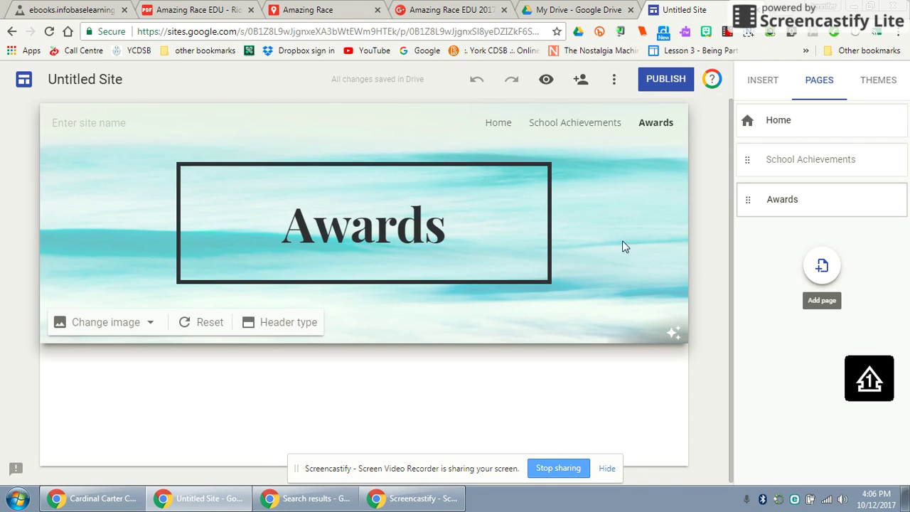
click(574, 125)
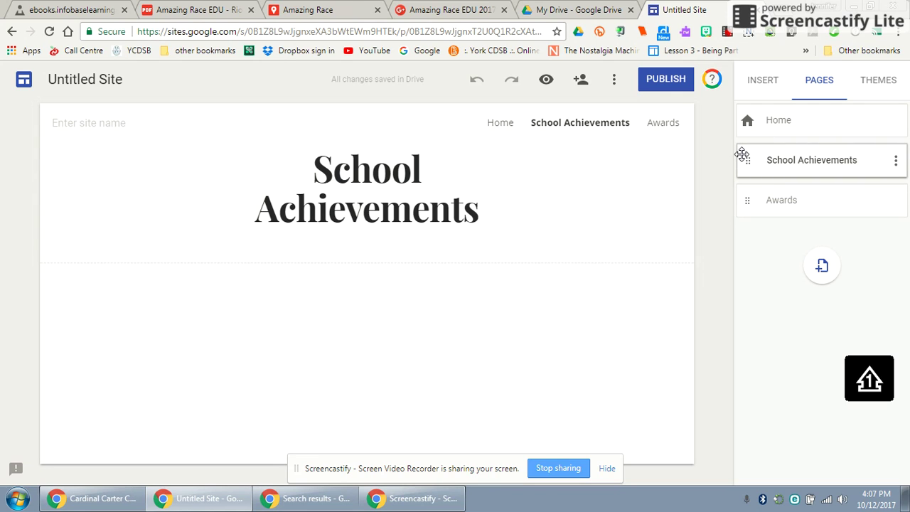
- Move School Achievements below Awards, then remove that page from the site
drag(746, 162, 779, 160)
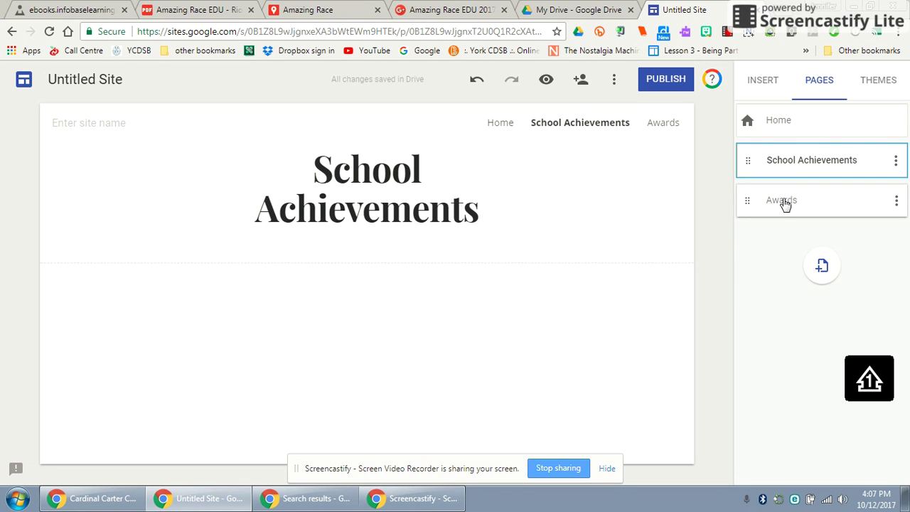
click(895, 162)
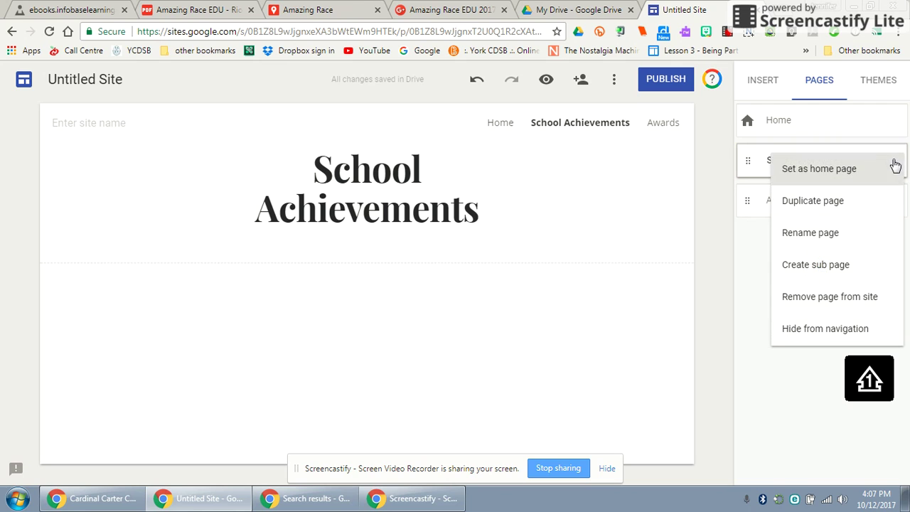
click(816, 298)
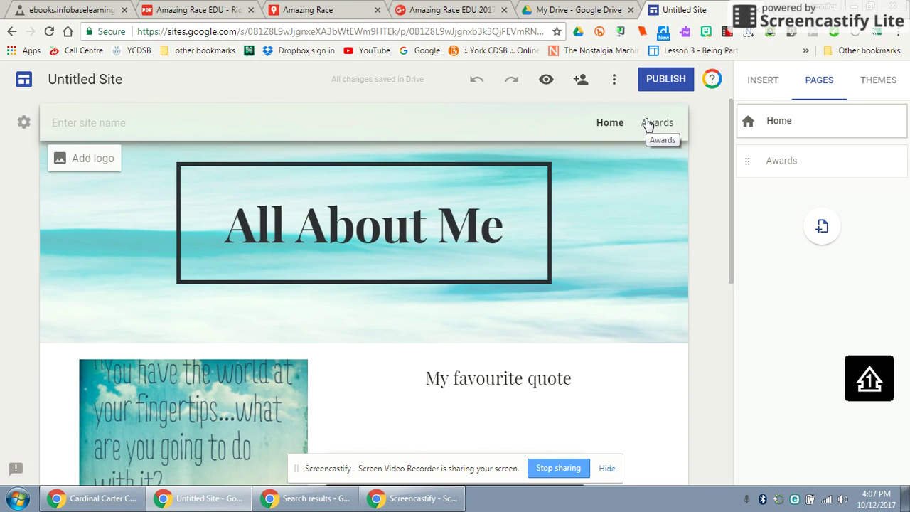
click(649, 234)
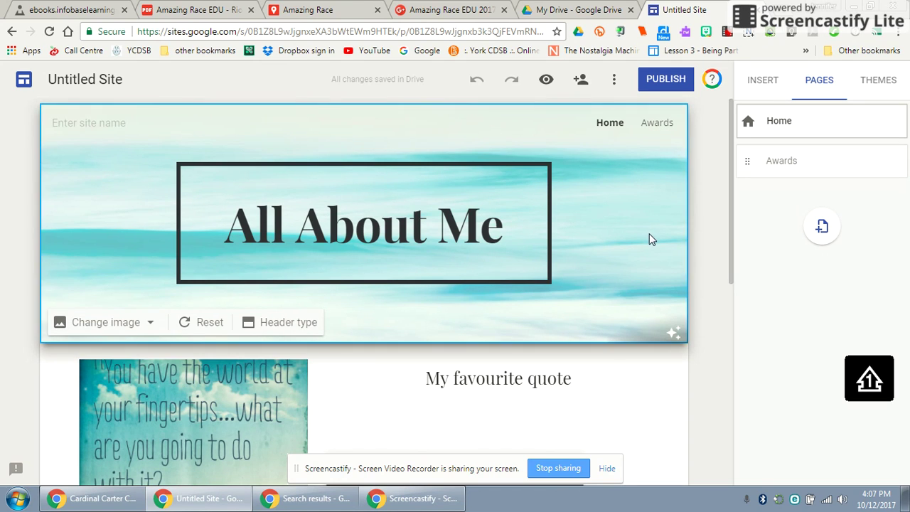
- Create an 'Achievements' page and widen its title box so 'Achievements' fits on one line
click(838, 231)
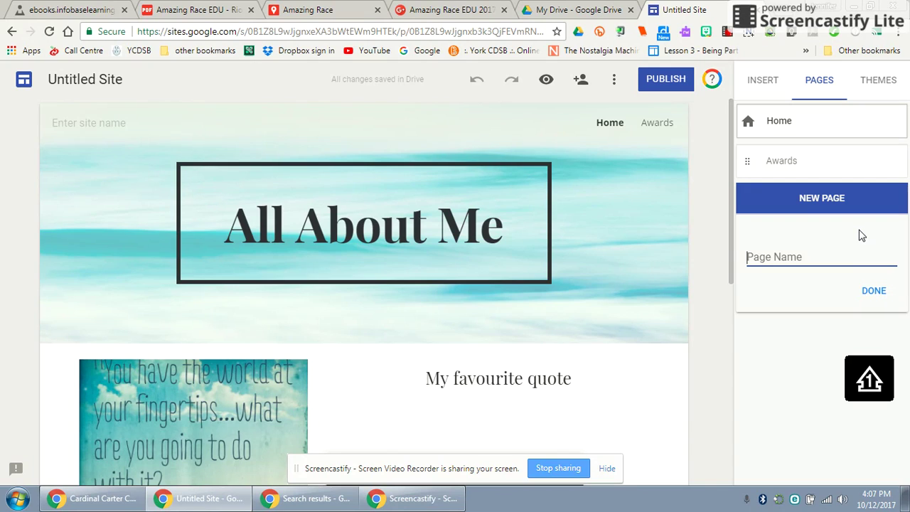
text(Achievements)
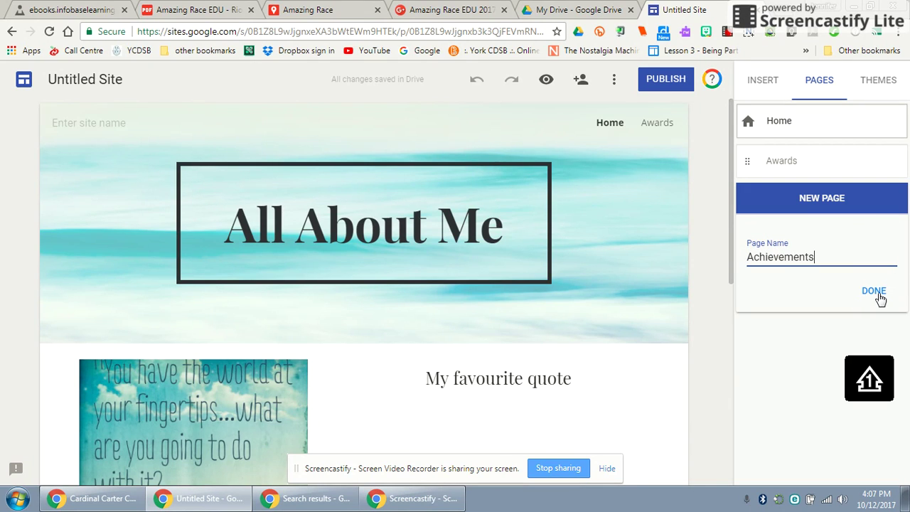
click(875, 293)
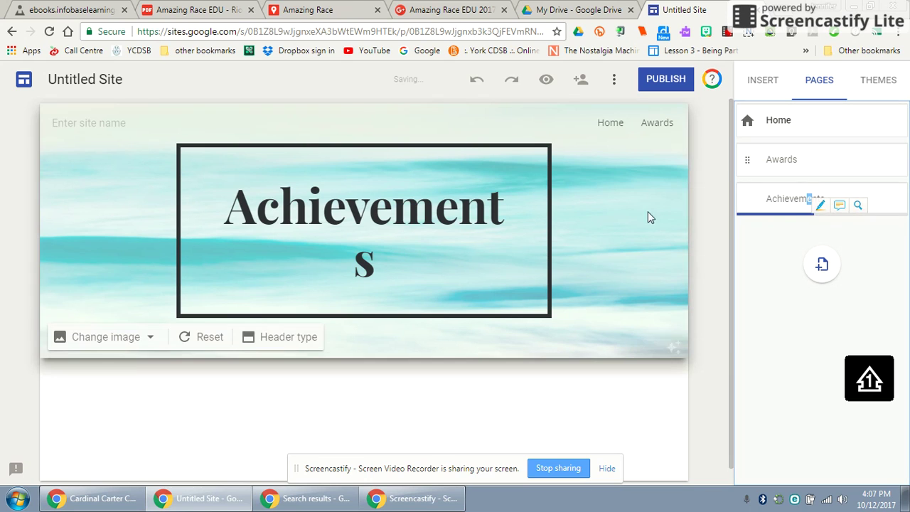
click(527, 248)
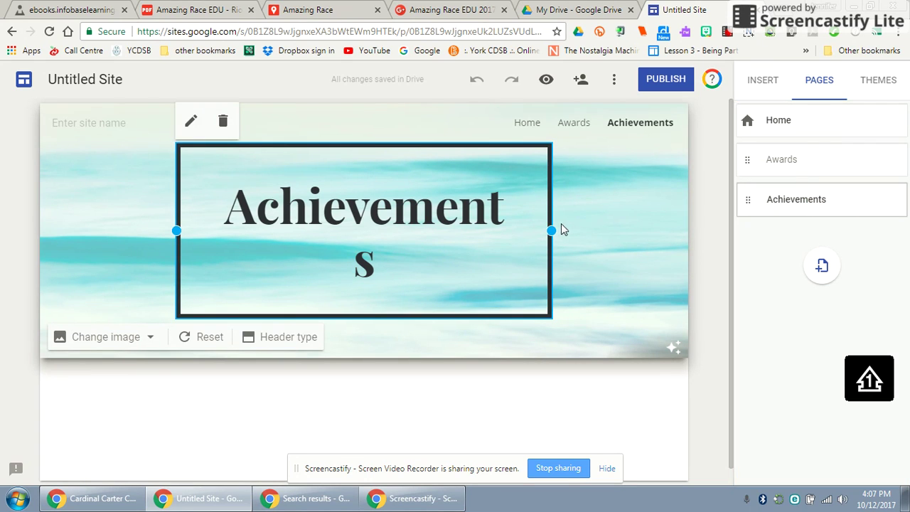
drag(552, 229, 593, 236)
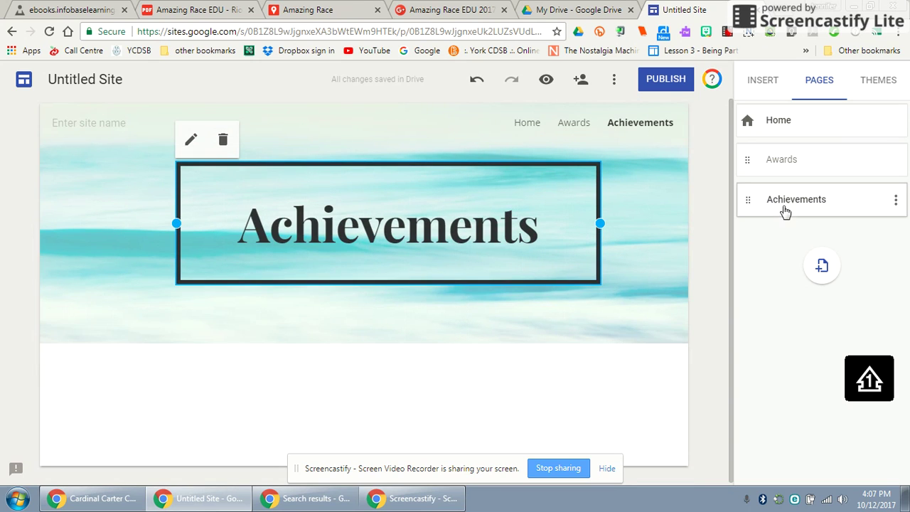
- Nest Achievements under Awards so the navigation shows Home and an Awards dropdown
drag(743, 200, 806, 156)
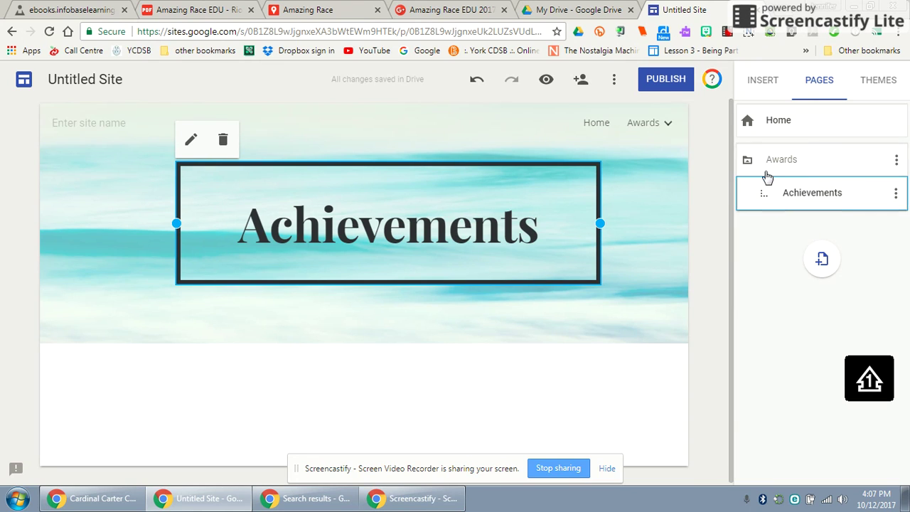
mouse_move(647, 125)
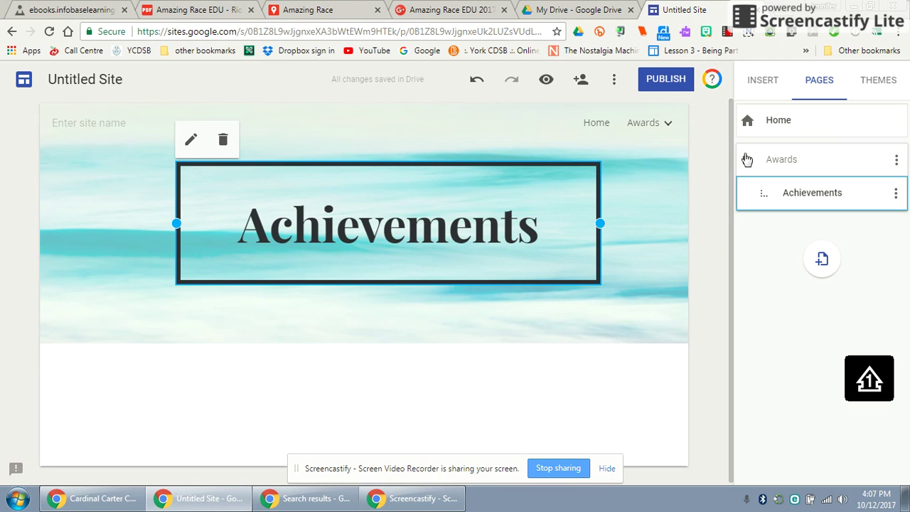
click(740, 196)
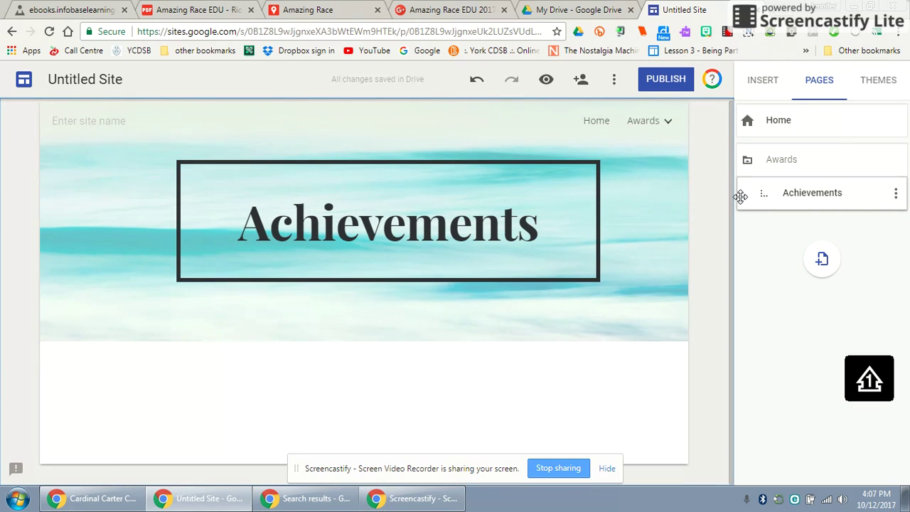